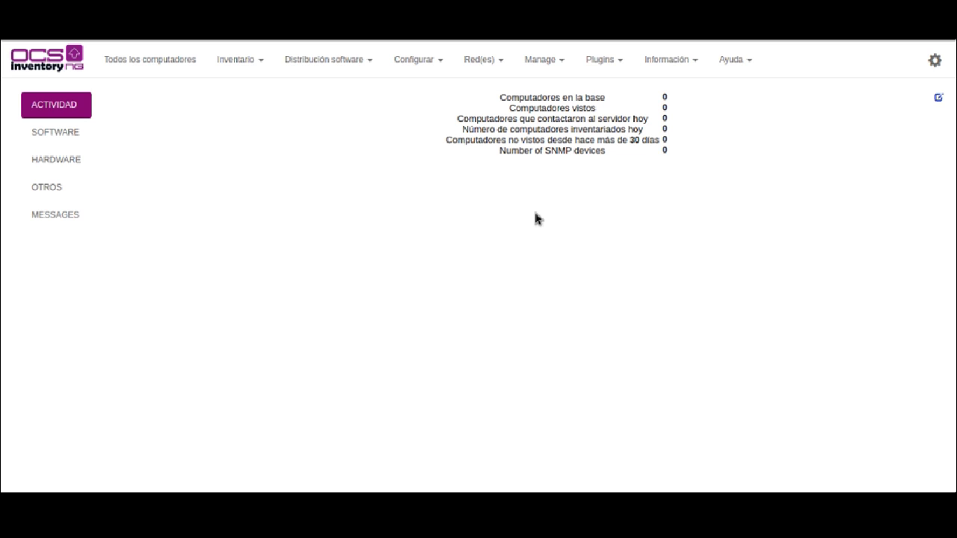
Review the dashboard's SOFTWARE, HARDWARE, OTROS and MESSAGES categories, and return to ACTIVIDAD.
{"action": "left_click", "coordinate": [55, 133]}
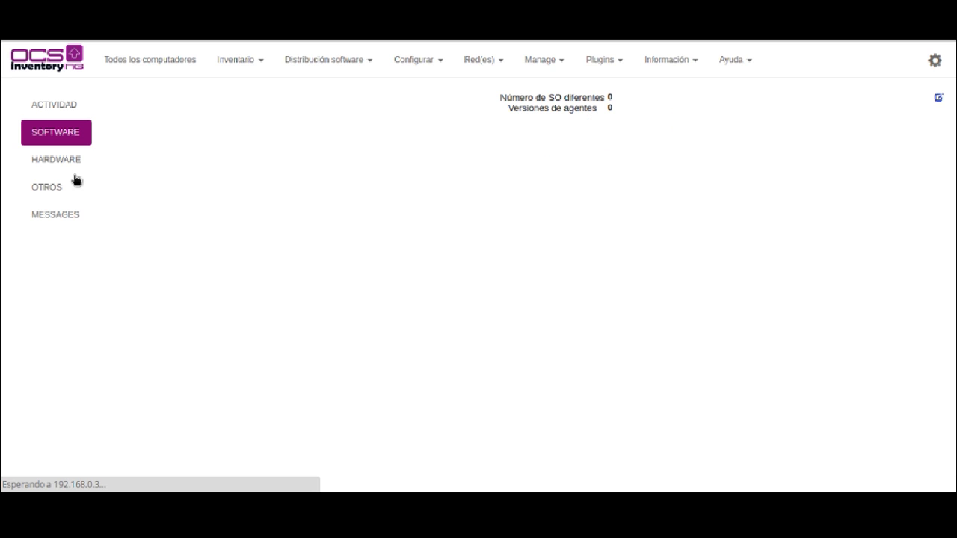
{"action": "left_click", "coordinate": [75, 161]}
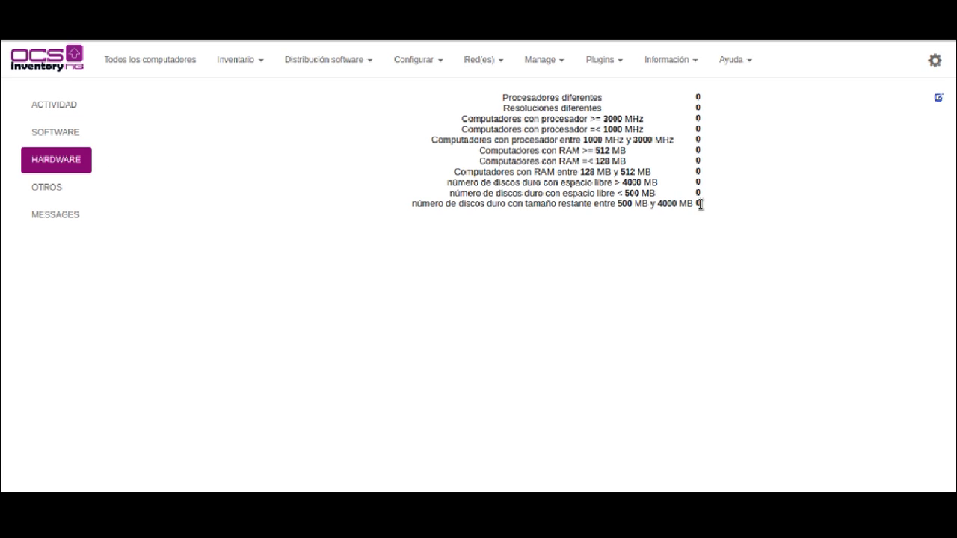
{"action": "left_click", "coordinate": [42, 227]}
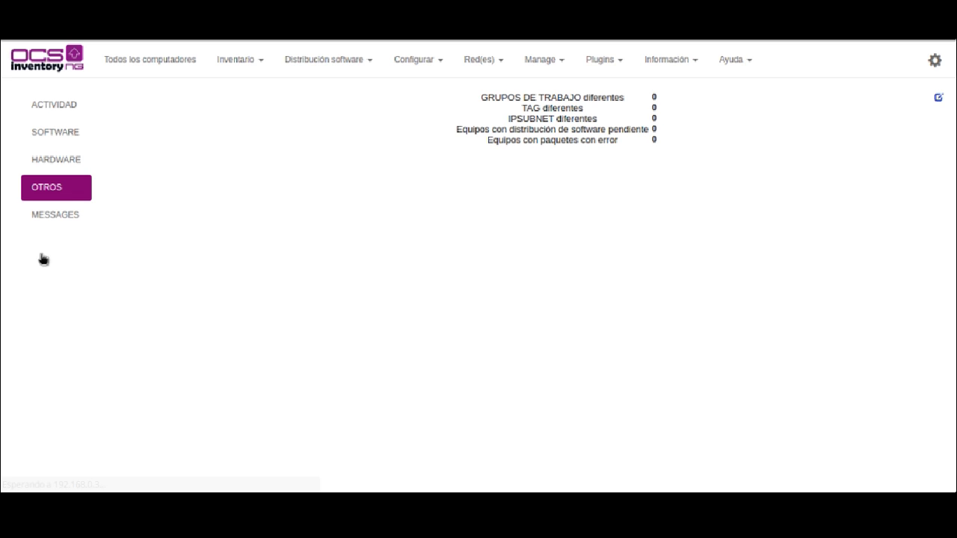
{"action": "left_click", "coordinate": [42, 258]}
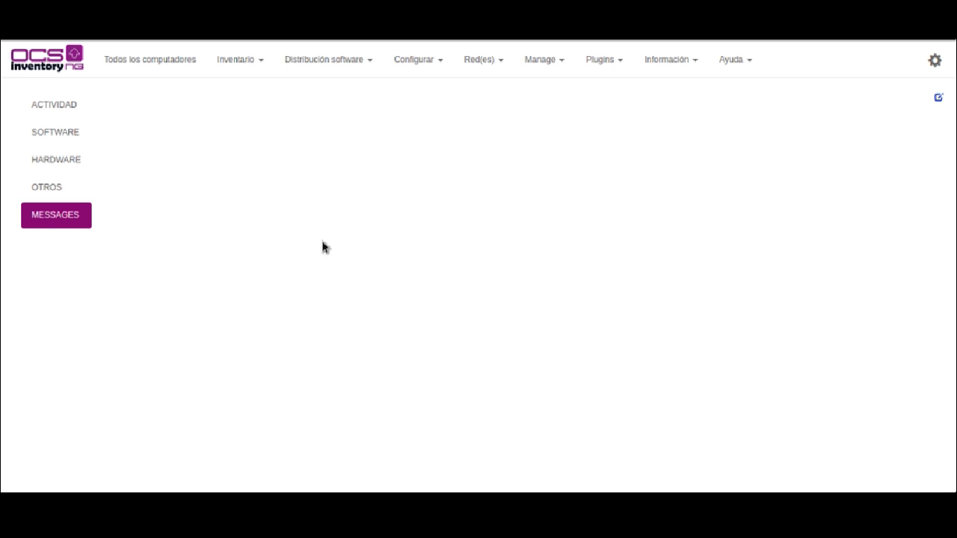
{"action": "left_click", "coordinate": [53, 105]}
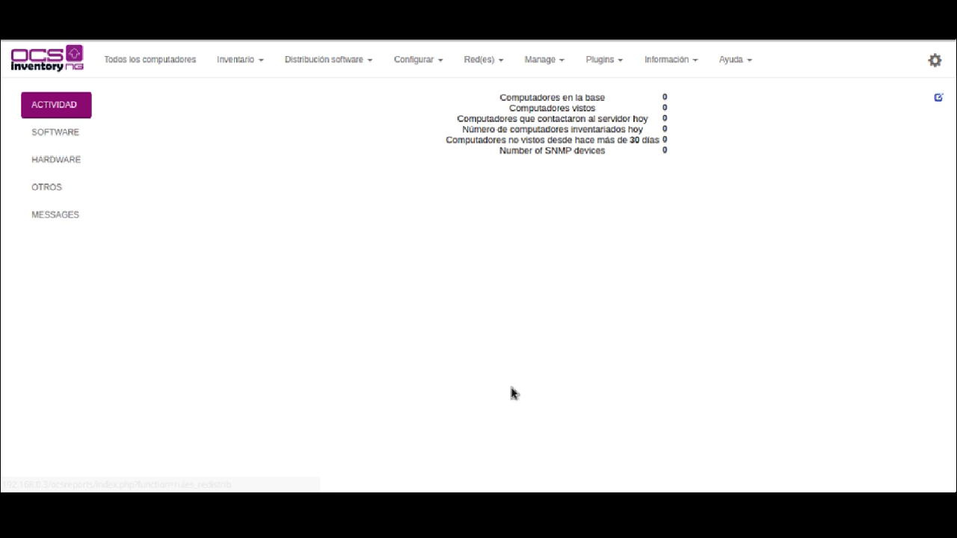
Preview the dashboard and its expanded navigation menu in the Galaxy S5 device emulation.
{"action": "key", "text": "F12"}
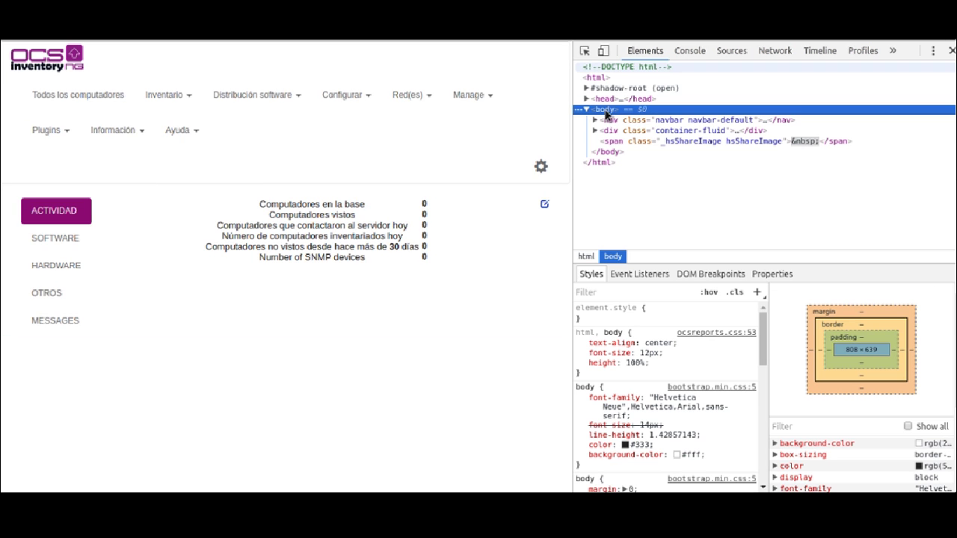
{"action": "left_click", "coordinate": [604, 51]}
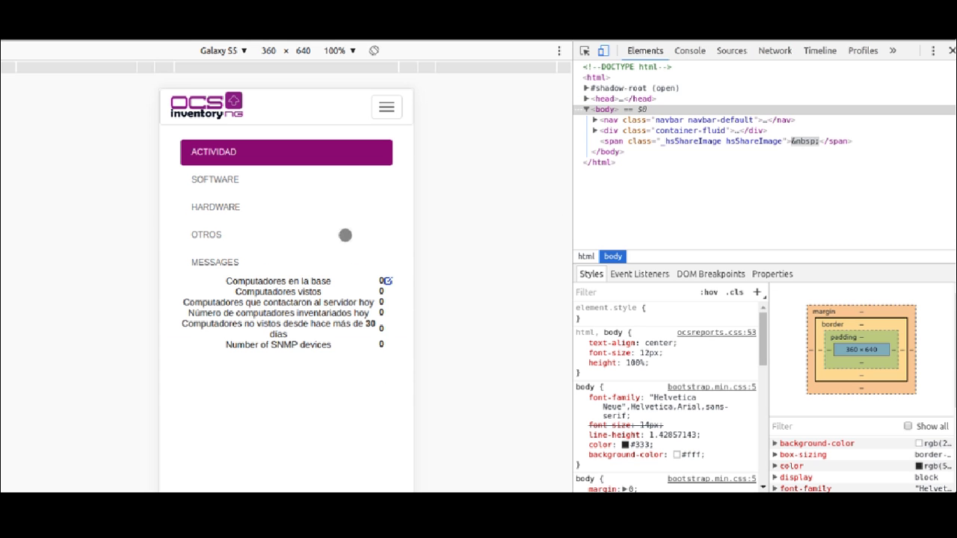
{"action": "left_click", "coordinate": [387, 107]}
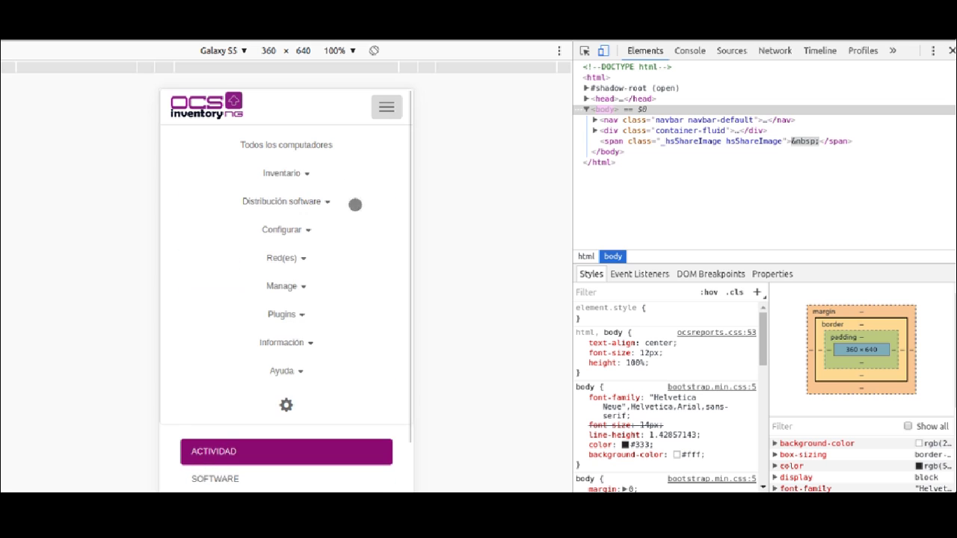
{"action": "scroll", "coordinate": [354, 205], "scroll_direction": "down", "scroll_amount": 2}
{"action": "scroll", "coordinate": [319, 361], "scroll_direction": "down", "scroll_amount": 2}
{"action": "scroll", "coordinate": [288, 389], "scroll_direction": "up", "scroll_amount": 4}
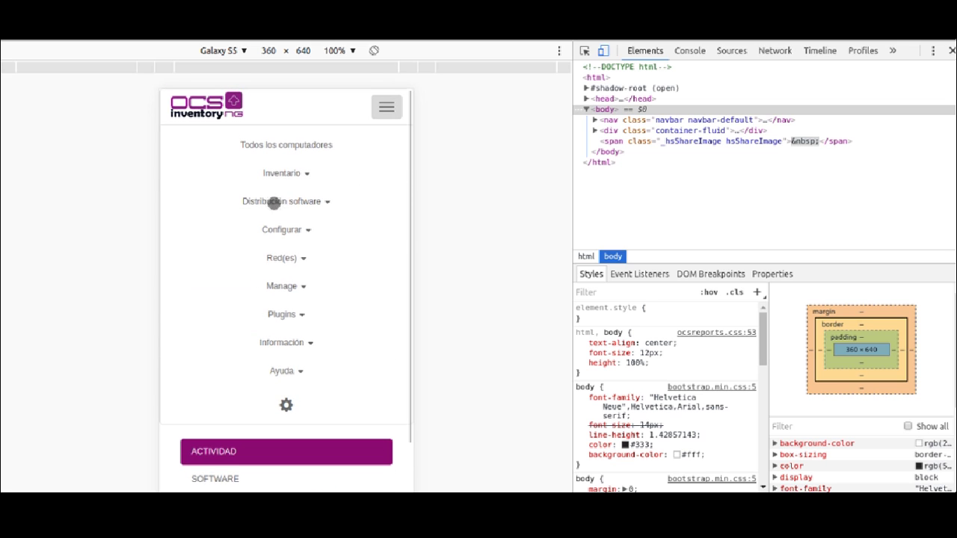
Open the list of all computers in the mobile preview and return to the normal full-width page.
{"action": "left_click", "coordinate": [281, 195]}
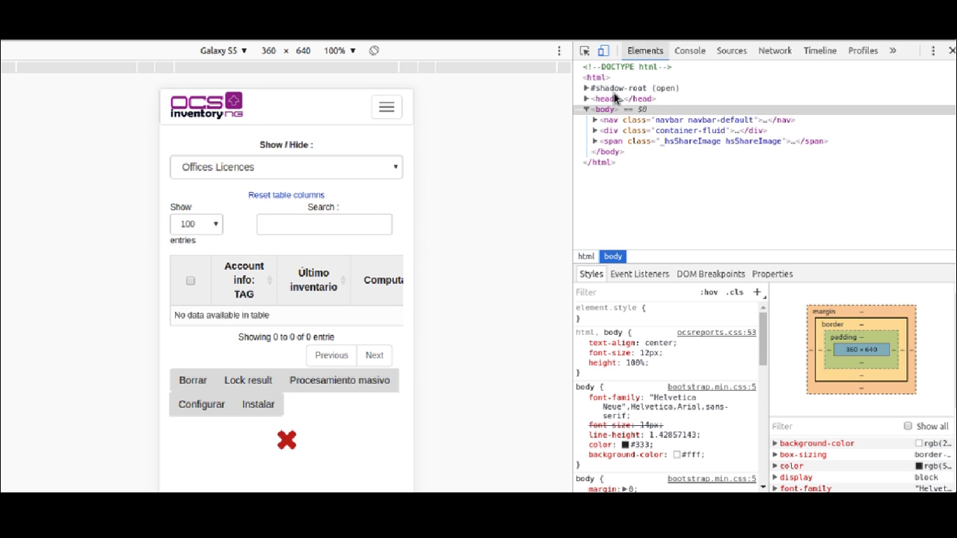
{"action": "key", "text": "ctrl+shift+m"}
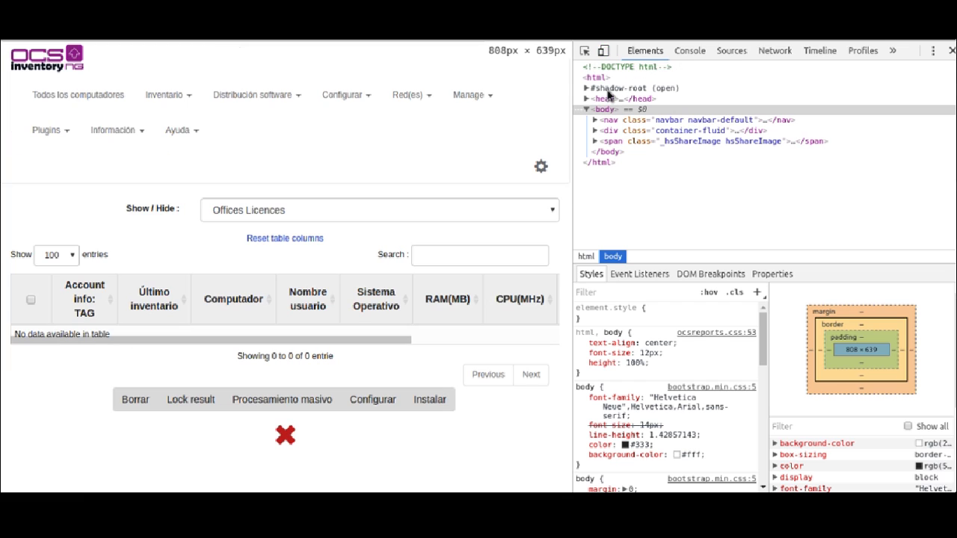
{"action": "key", "text": "F12"}
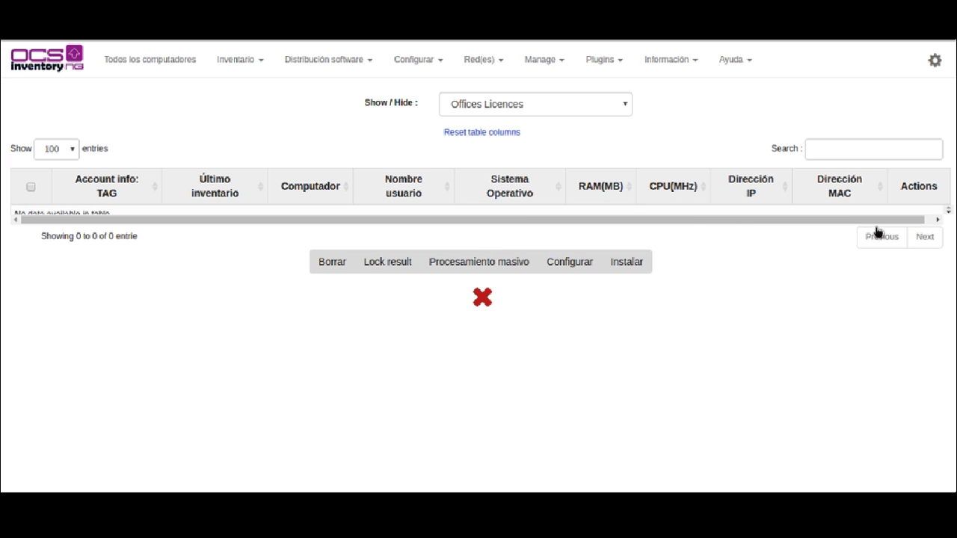
Reset the computers table to its default columns and show the Architecture column.
{"action": "left_click", "coordinate": [577, 105]}
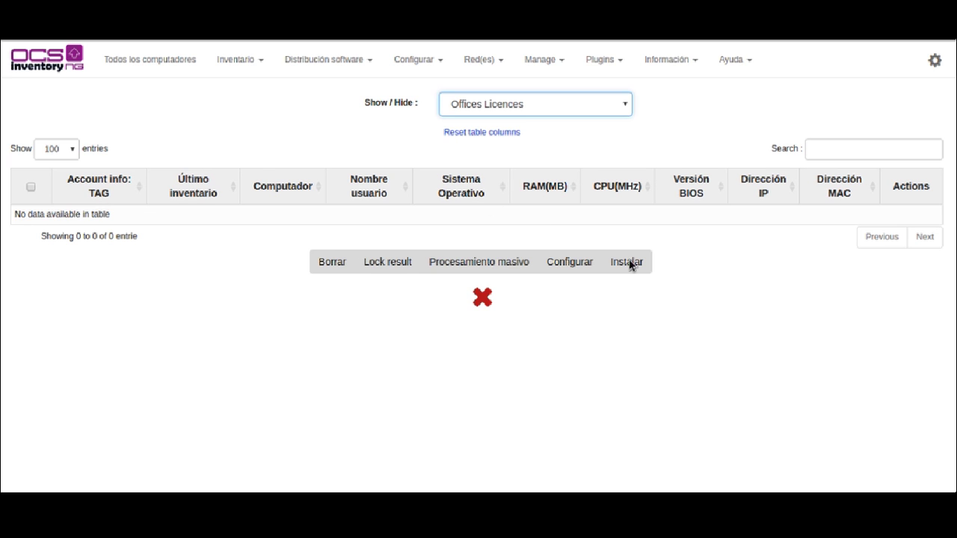
{"action": "key", "text": "Tab"}
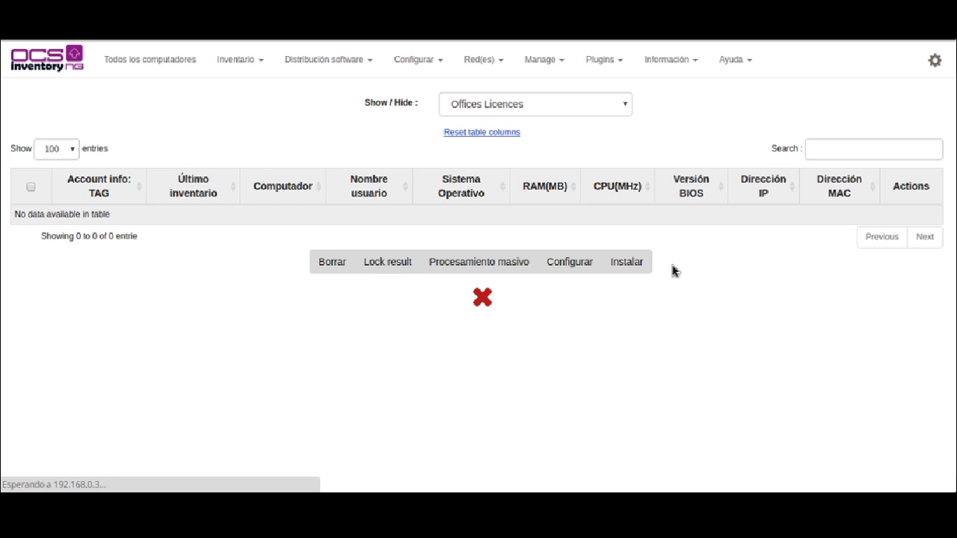
{"action": "key", "text": "Return"}
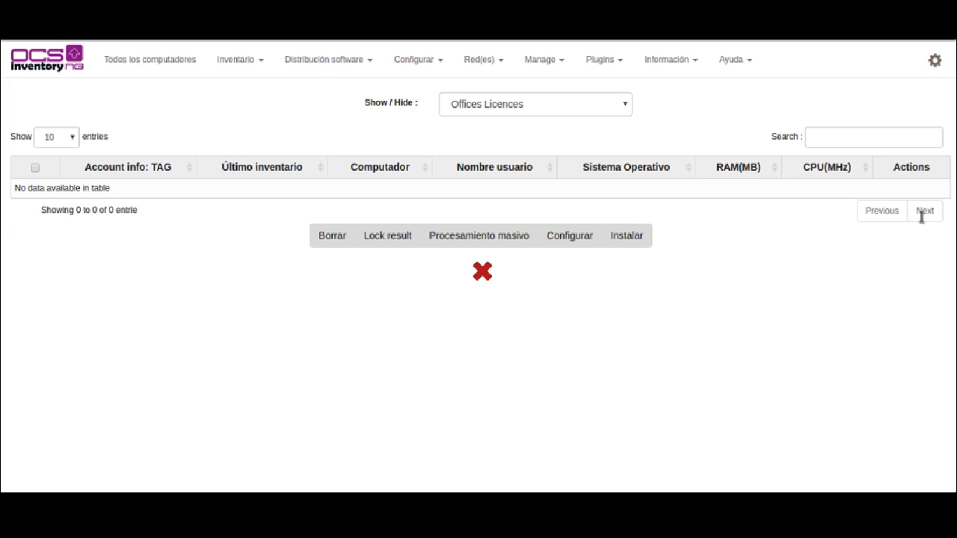
{"action": "left_click", "coordinate": [558, 104]}
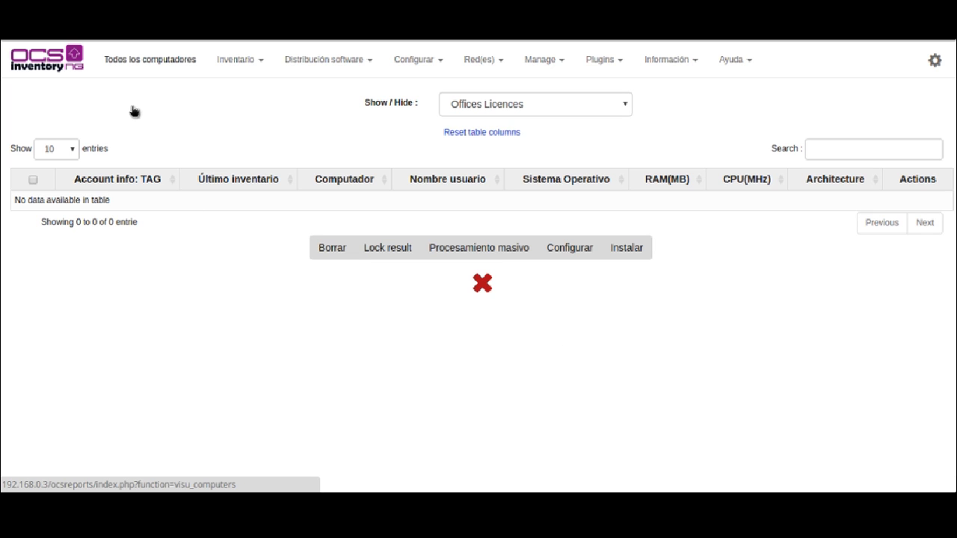
View the static computer groups and the PC tag distribution report with its choice of display parameters.
{"action": "left_click", "coordinate": [237, 59]}
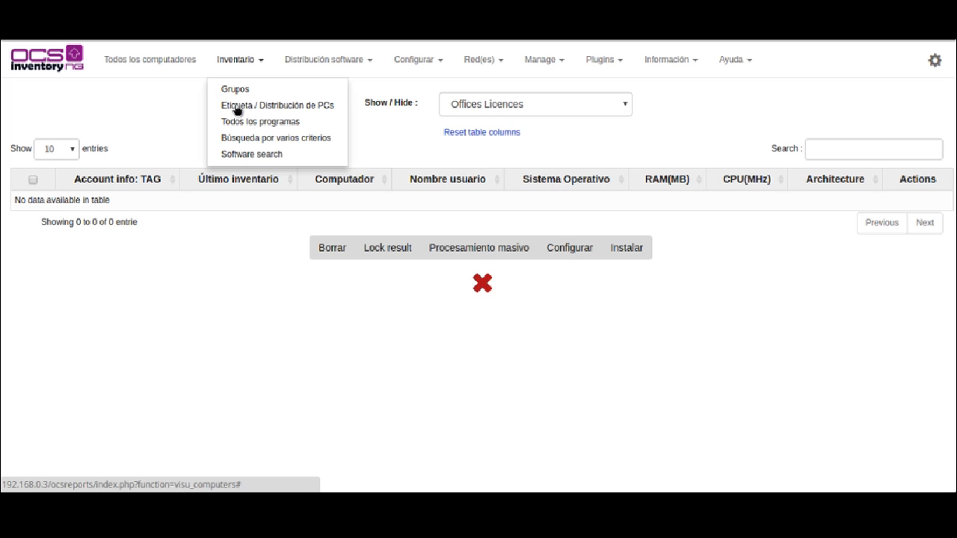
{"action": "left_click", "coordinate": [234, 89]}
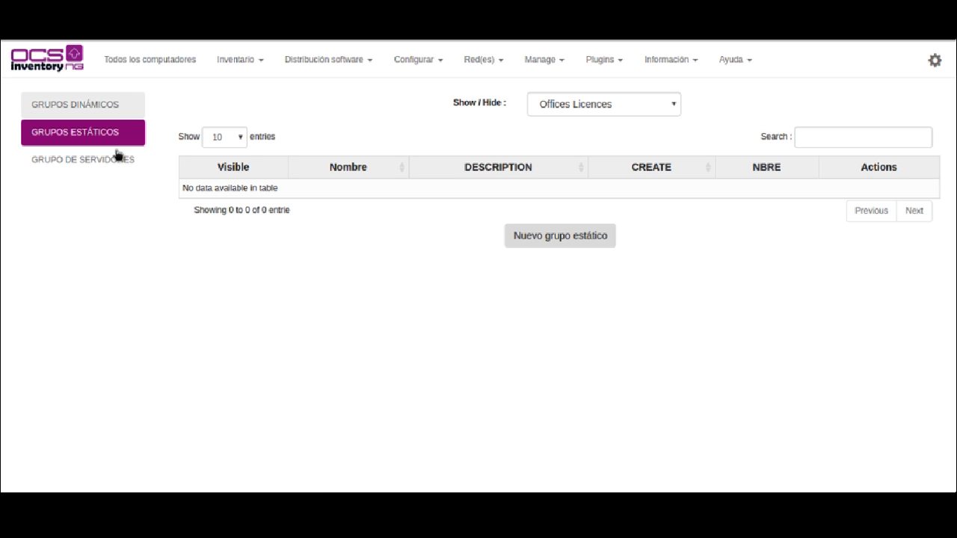
{"action": "left_click", "coordinate": [239, 59]}
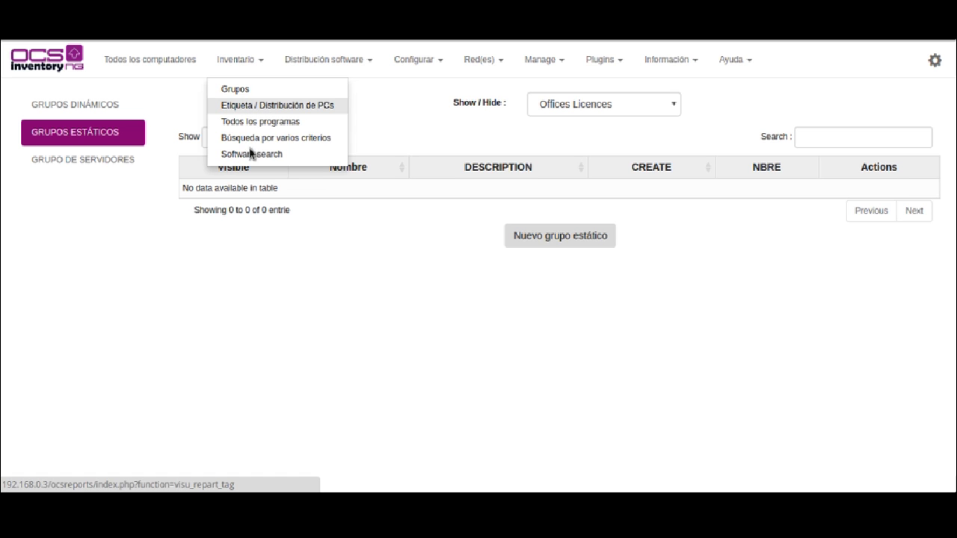
{"action": "left_click", "coordinate": [251, 106]}
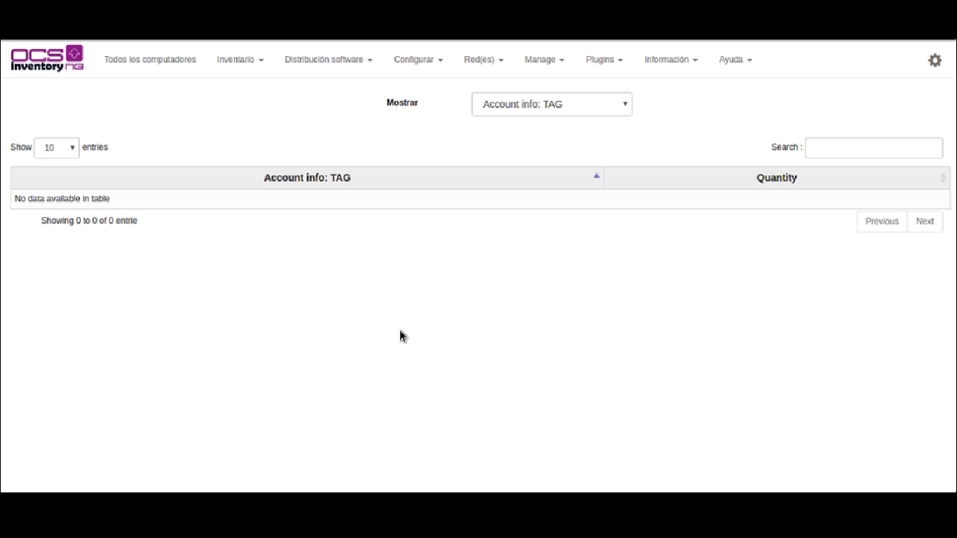
{"action": "mouse_move", "coordinate": [239, 60]}
{"action": "left_click", "coordinate": [521, 106]}
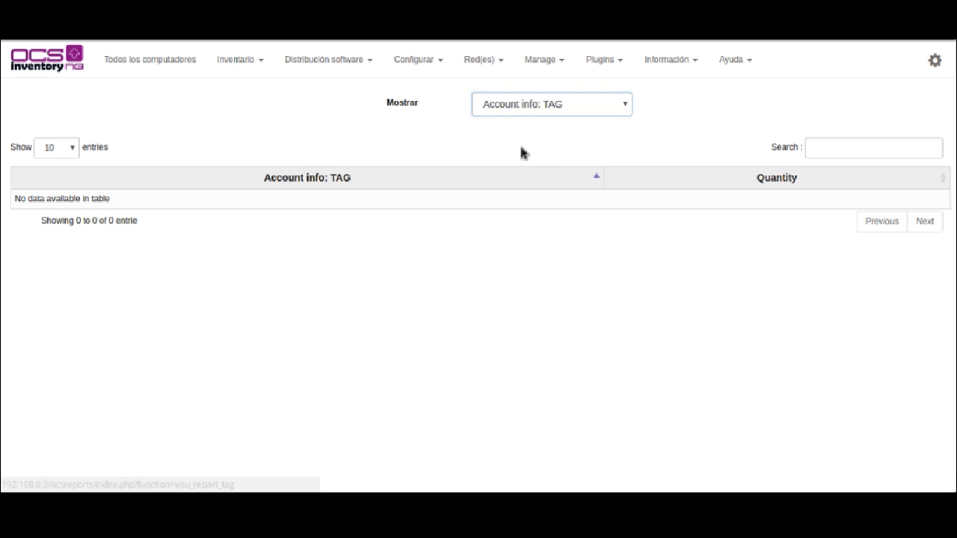
Open the inventory of all programs, list those starting with M and look at the program name filter.
{"action": "left_click", "coordinate": [238, 62]}
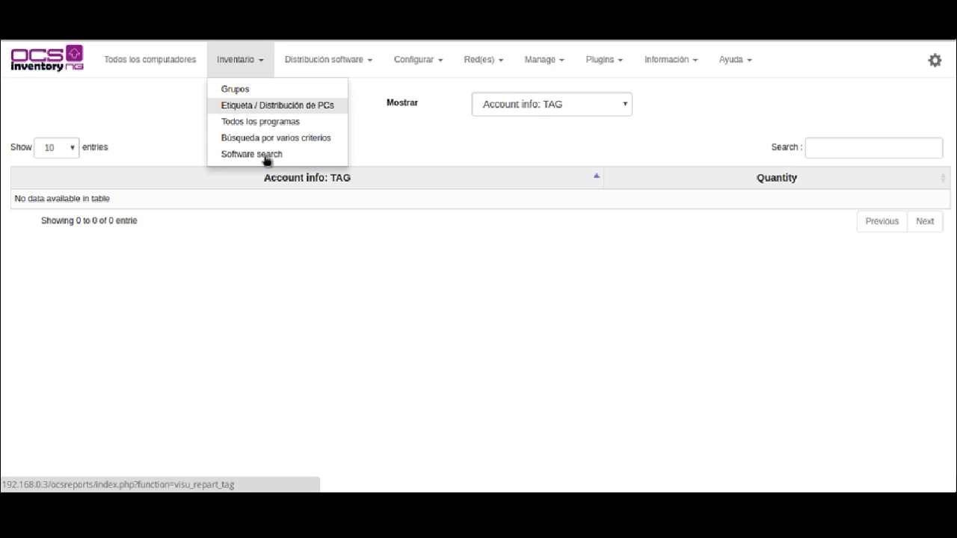
{"action": "left_click", "coordinate": [239, 111]}
{"action": "mouse_move", "coordinate": [240, 61]}
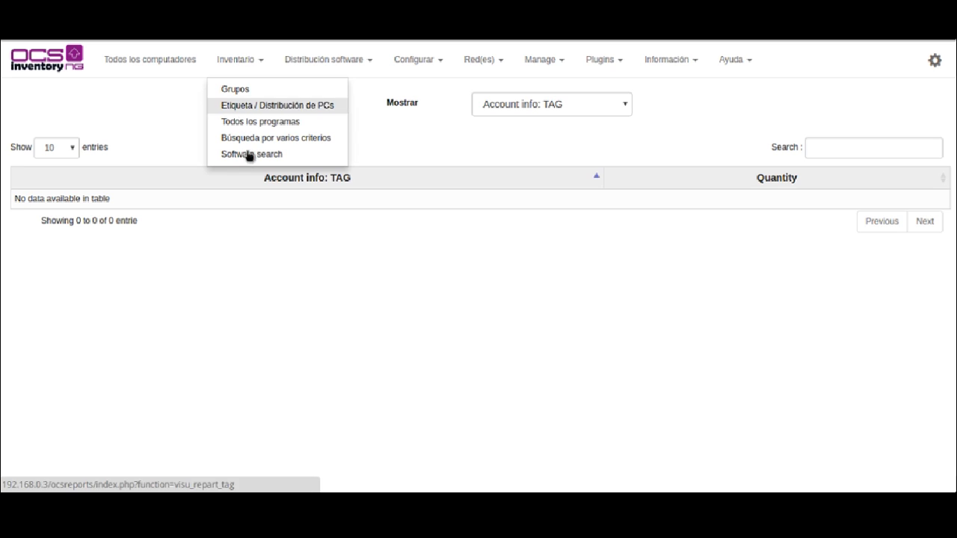
{"action": "left_click", "coordinate": [278, 121]}
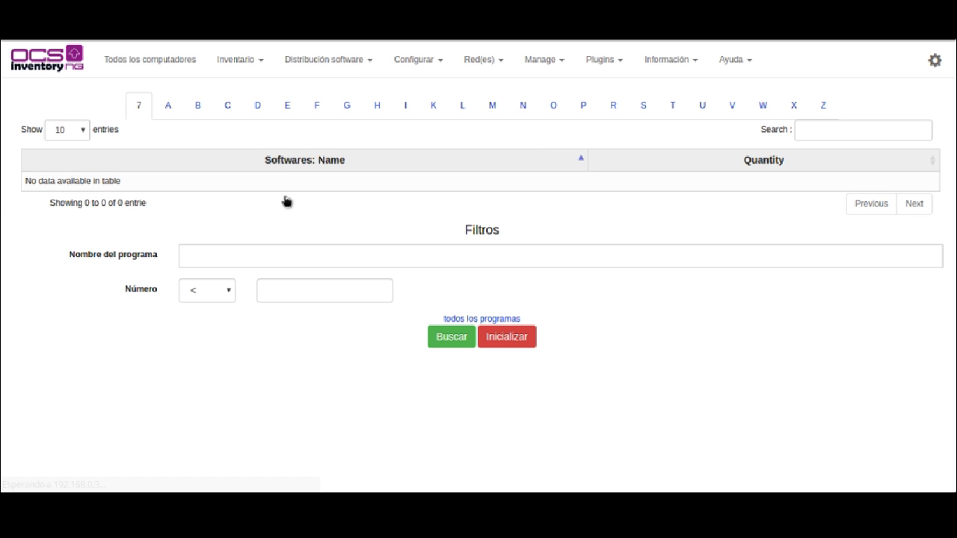
{"action": "left_click", "coordinate": [492, 106]}
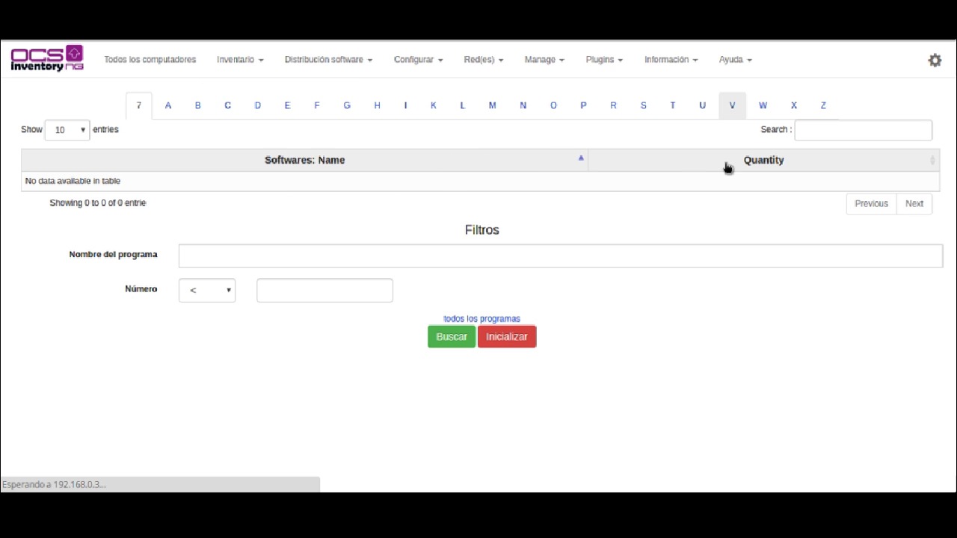
{"action": "left_click", "coordinate": [184, 256]}
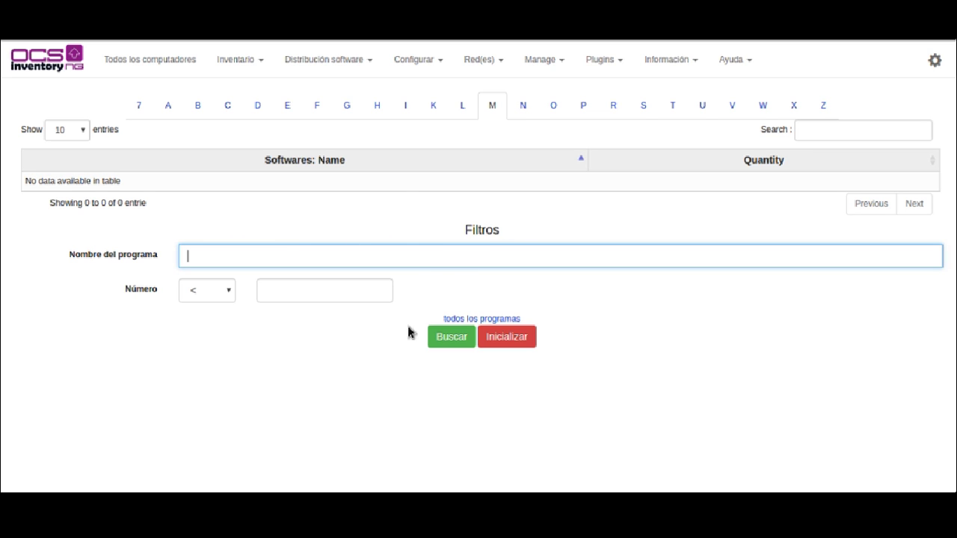
Choose Account info: TAG as the parameter in the multi-criteria search, and open the software search page.
{"action": "left_click", "coordinate": [239, 59]}
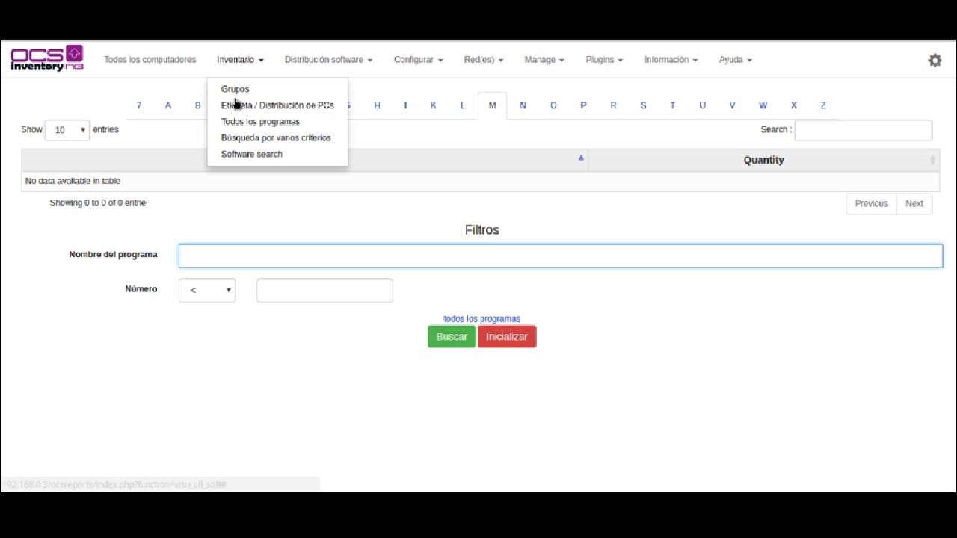
{"action": "left_click", "coordinate": [258, 138]}
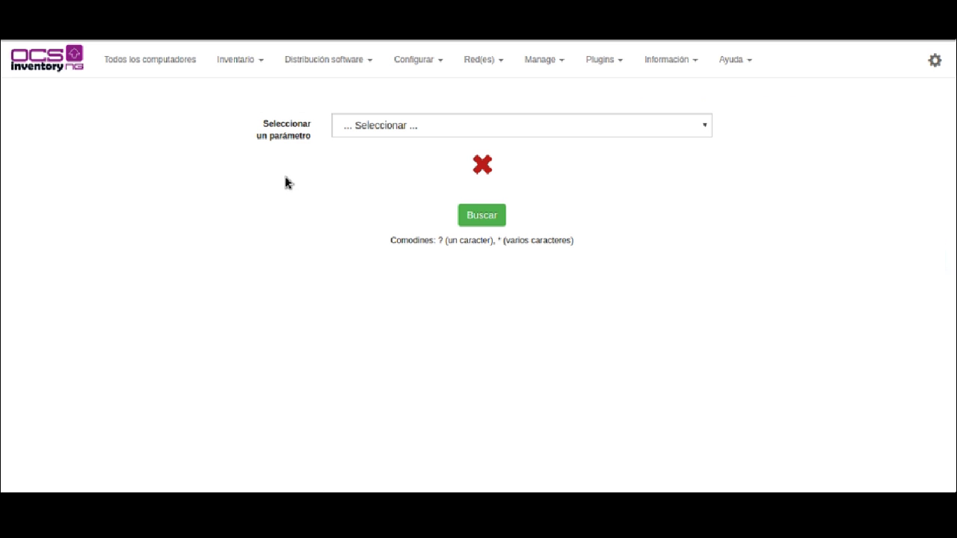
{"action": "key", "text": "Tab"}
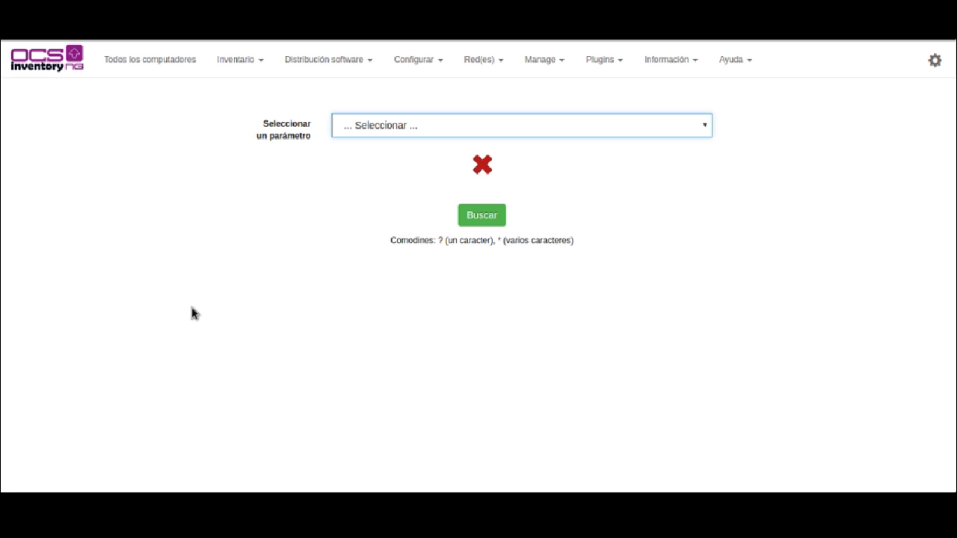
{"action": "left_click", "coordinate": [495, 237]}
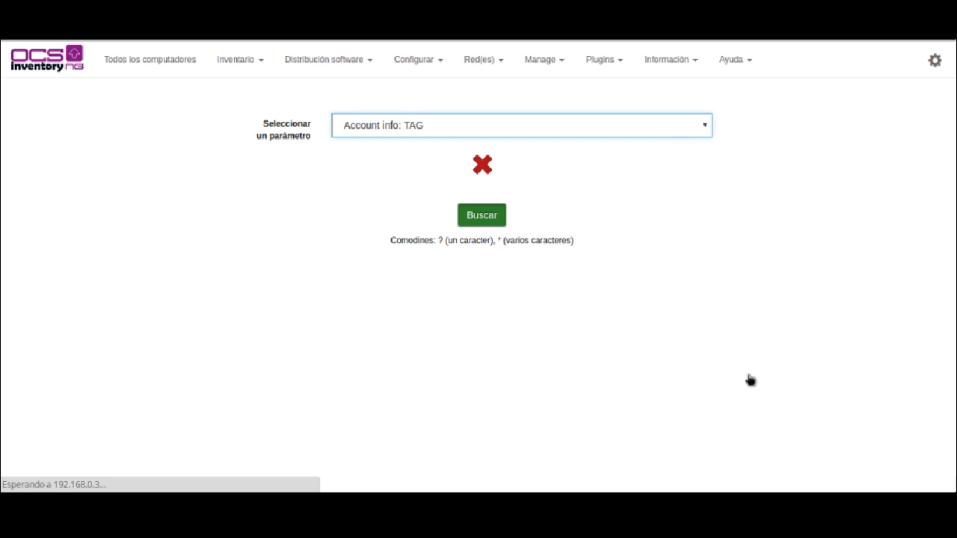
{"action": "left_click", "coordinate": [239, 59]}
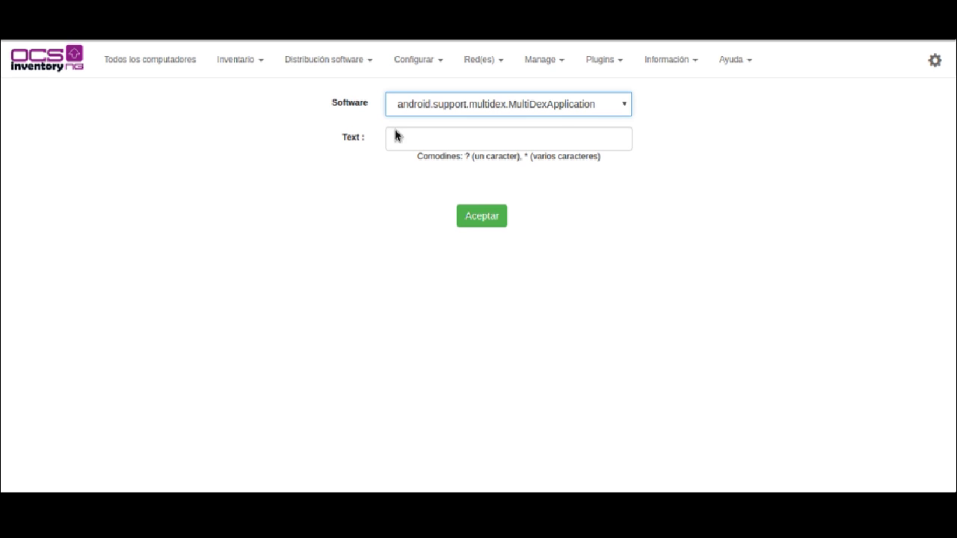
Examine the package creation form with its operating system choices, and open the software distribution assignment rules.
{"action": "mouse_move", "coordinate": [327, 60]}
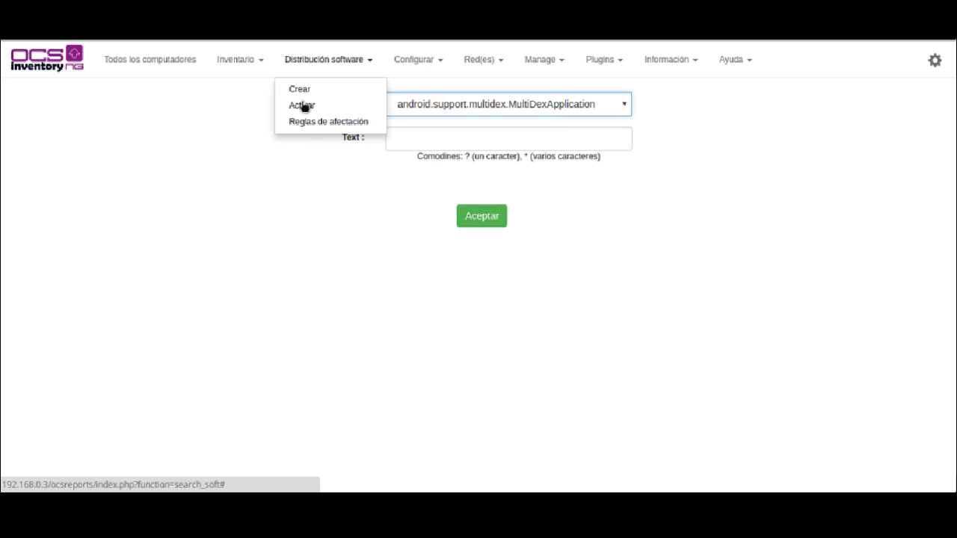
{"action": "left_click", "coordinate": [304, 106]}
{"action": "left_click", "coordinate": [307, 89]}
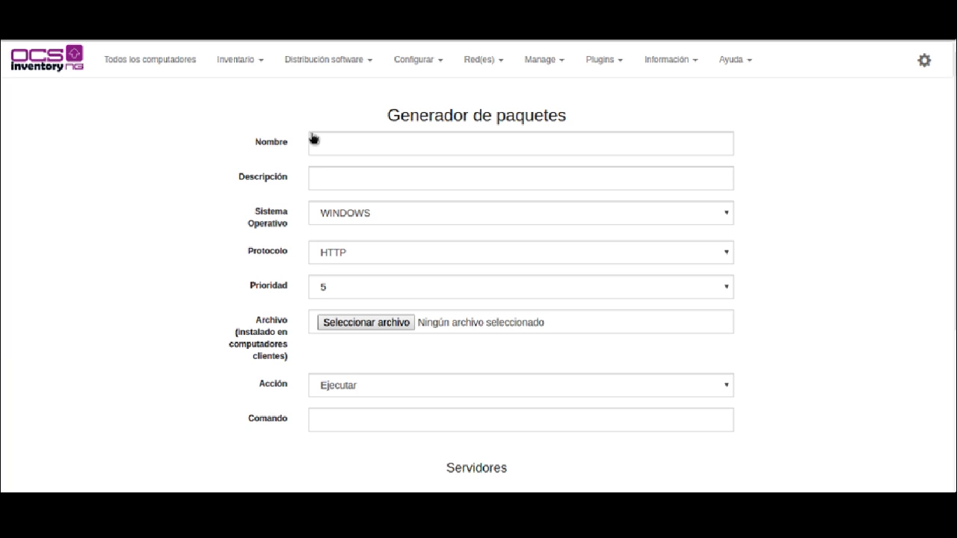
{"action": "left_click", "coordinate": [349, 213]}
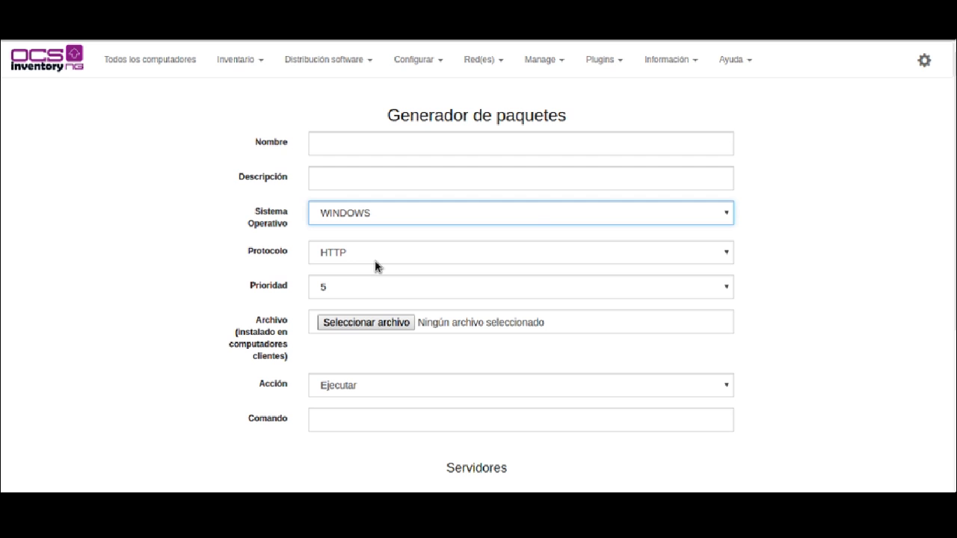
{"action": "mouse_move", "coordinate": [314, 59]}
{"action": "left_click", "coordinate": [302, 105]}
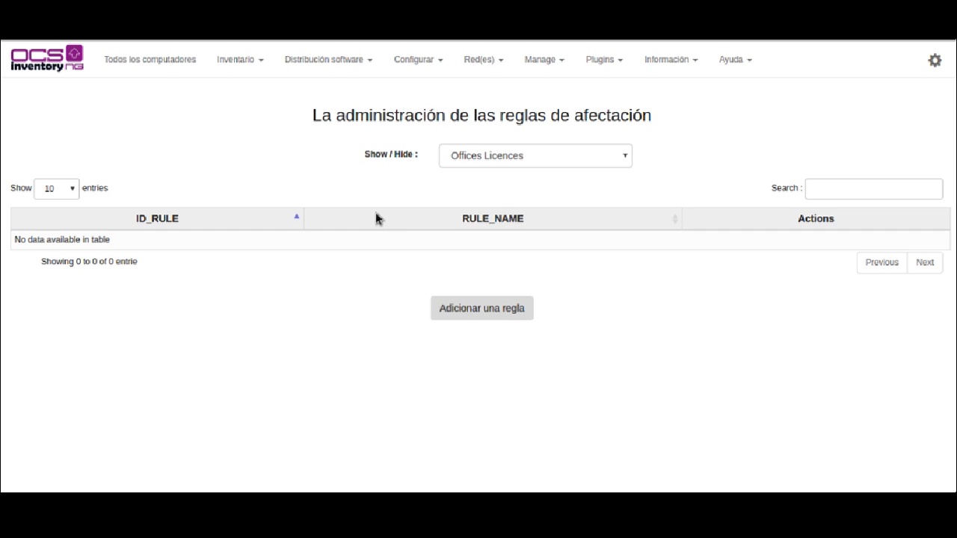
Open the general configuration and look through its Inventario, IpDiscover, Distribución software, Grupos and Snmp settings.
{"action": "mouse_move", "coordinate": [418, 60]}
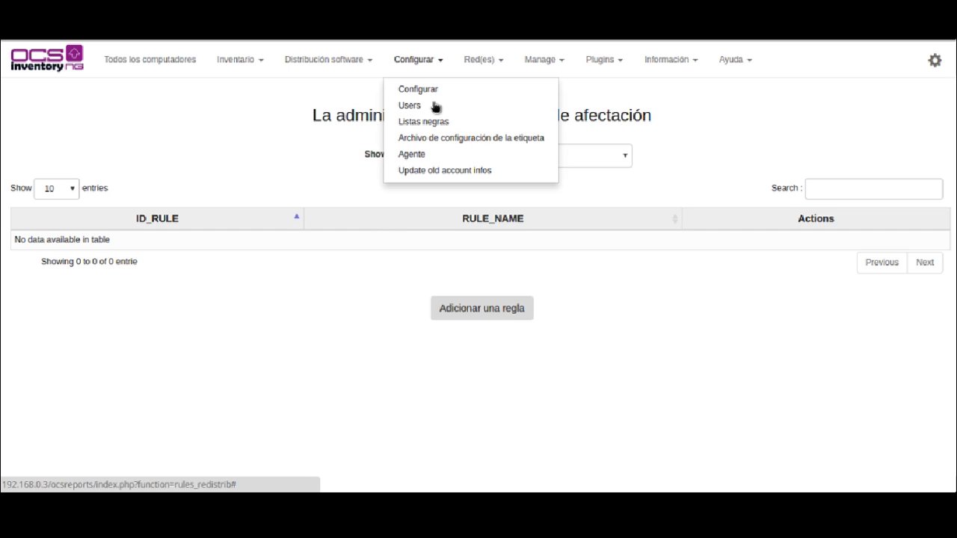
{"action": "left_click", "coordinate": [418, 144]}
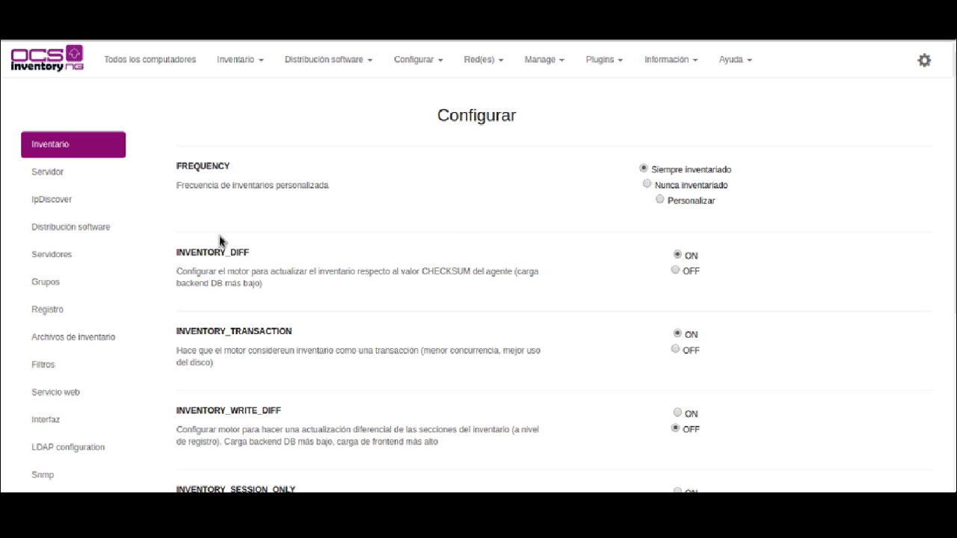
{"action": "left_click", "coordinate": [82, 232]}
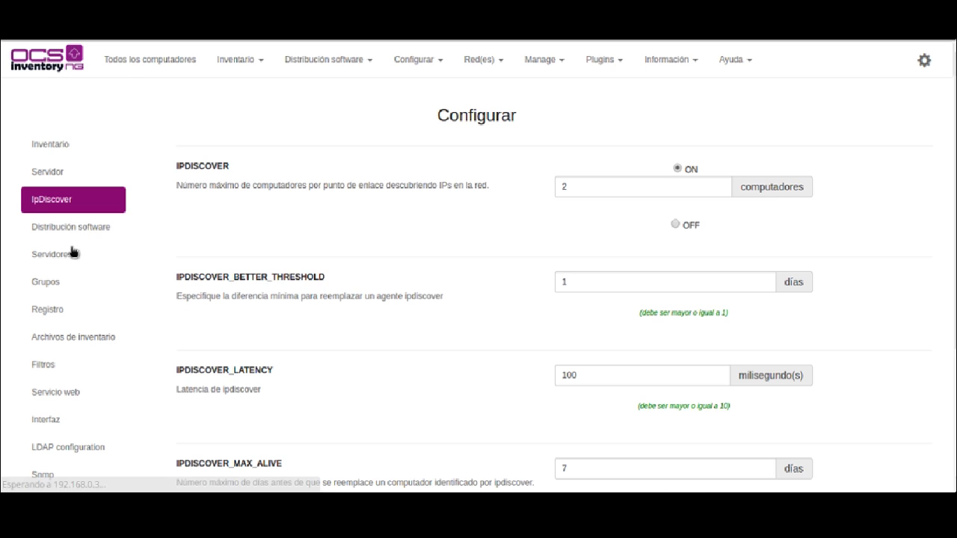
{"action": "scroll", "coordinate": [94, 265], "scroll_direction": "down", "scroll_amount": 1}
{"action": "left_click", "coordinate": [62, 153]}
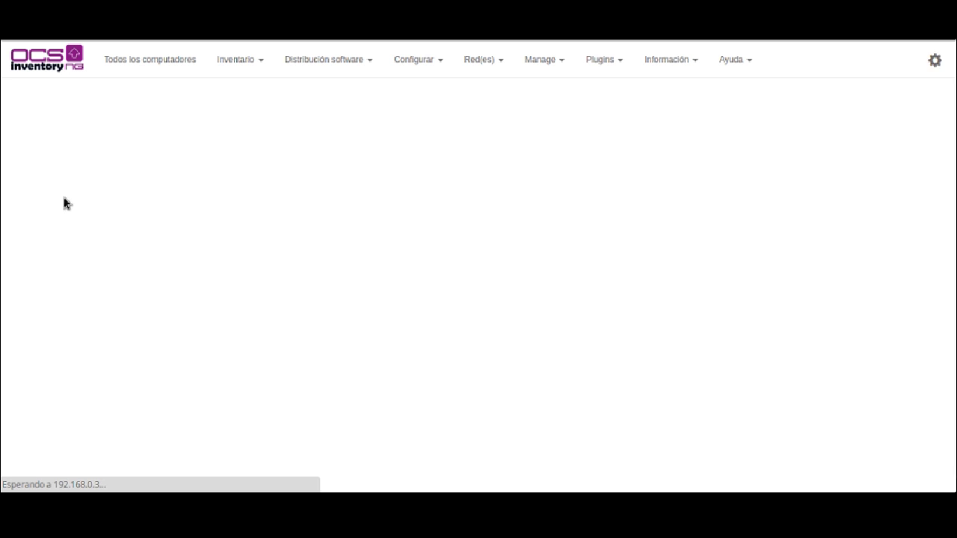
{"action": "left_click", "coordinate": [65, 305]}
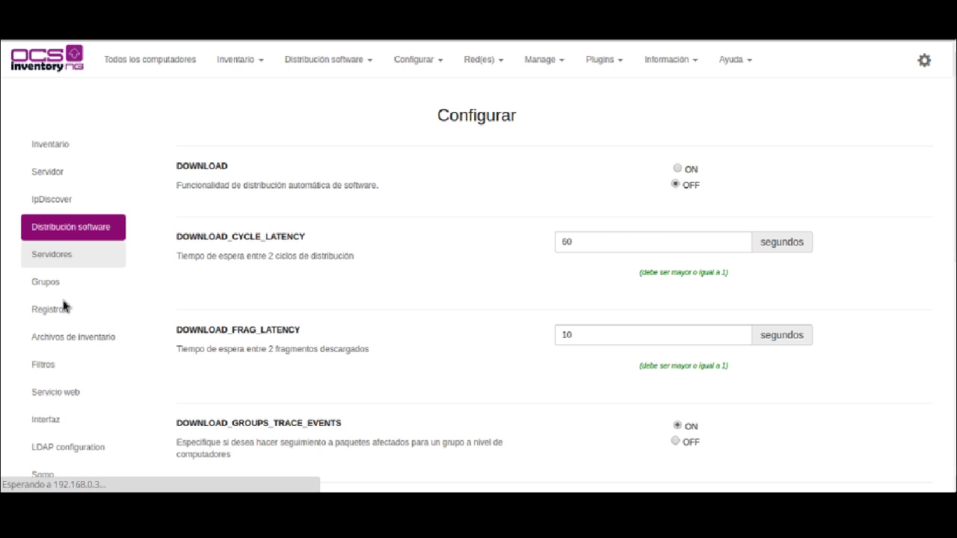
{"action": "left_click", "coordinate": [62, 282]}
{"action": "scroll", "coordinate": [109, 367], "scroll_direction": "down", "scroll_amount": 1}
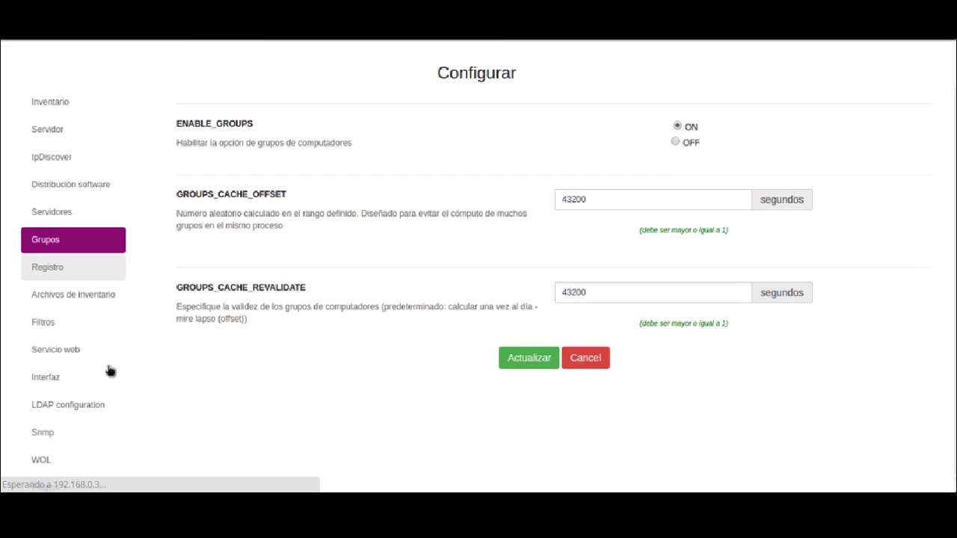
{"action": "left_click", "coordinate": [73, 424]}
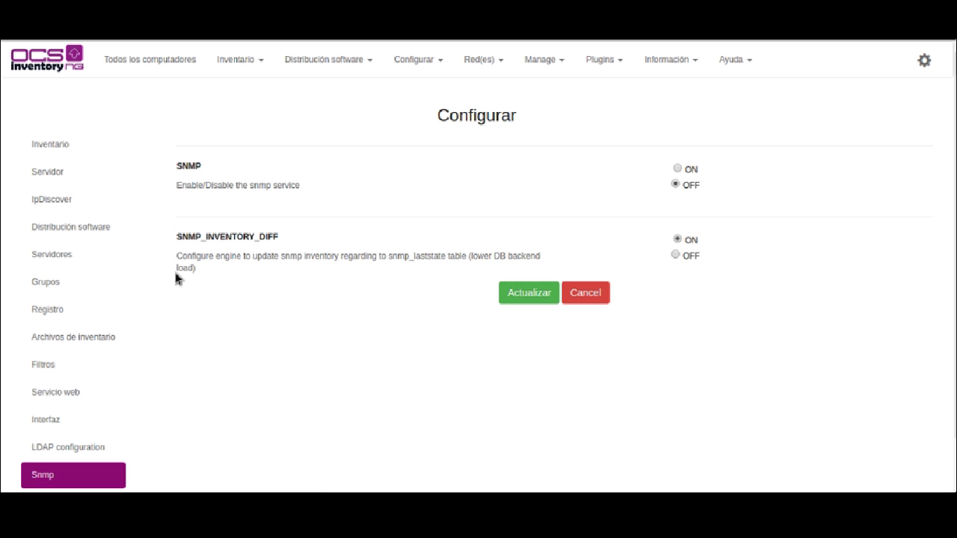
View the list of console users and the list of user profiles.
{"action": "left_click", "coordinate": [413, 59]}
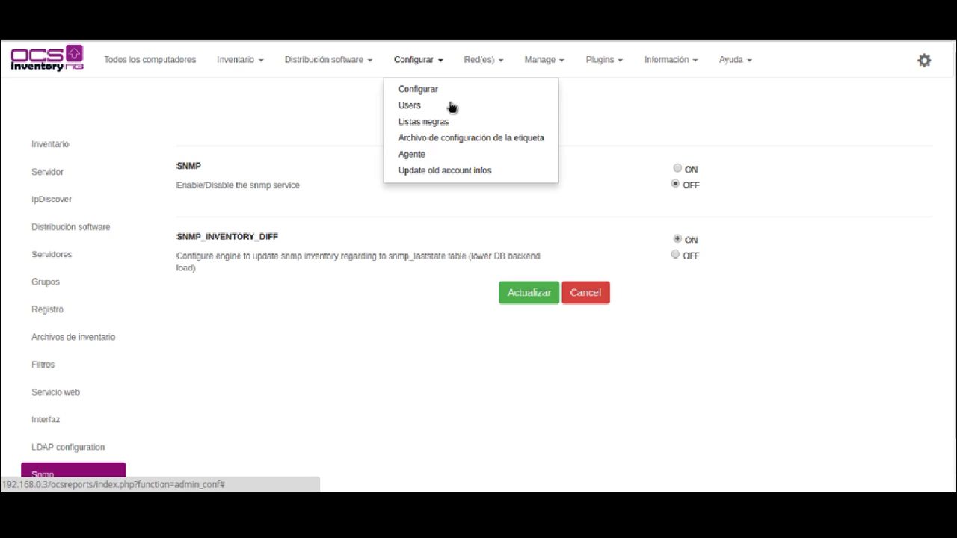
{"action": "left_click", "coordinate": [451, 107]}
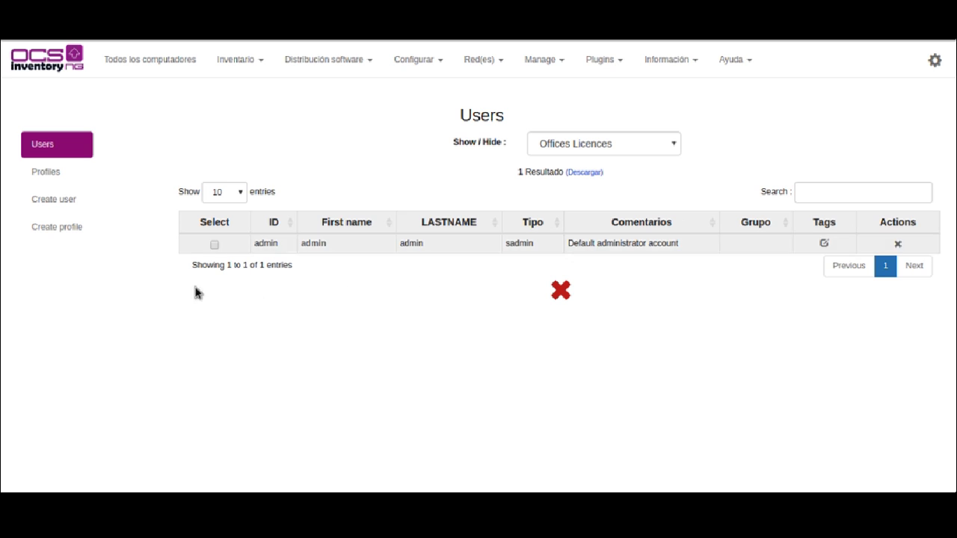
{"action": "left_click", "coordinate": [65, 226]}
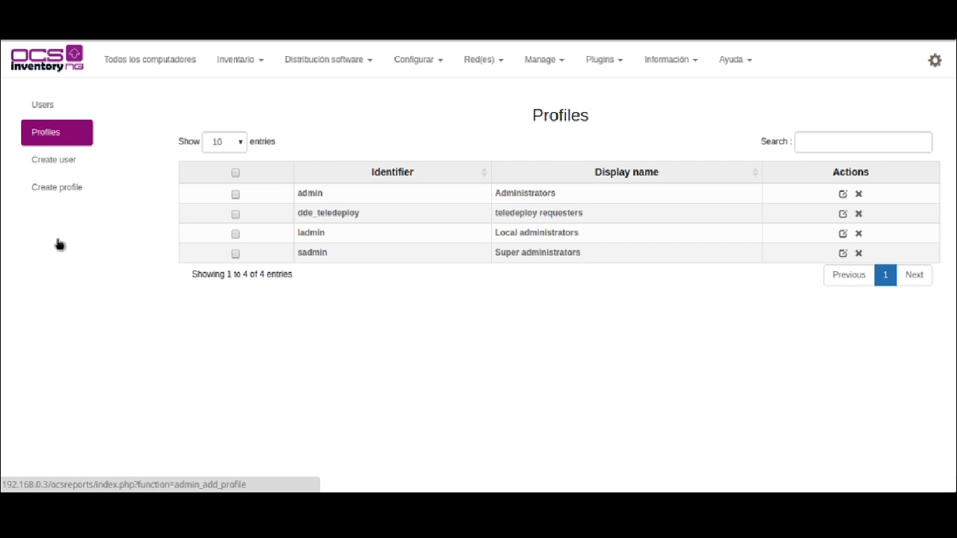
Open the blacklists and examine the MAC address, serial number and subnet lists.
{"action": "mouse_move", "coordinate": [413, 59]}
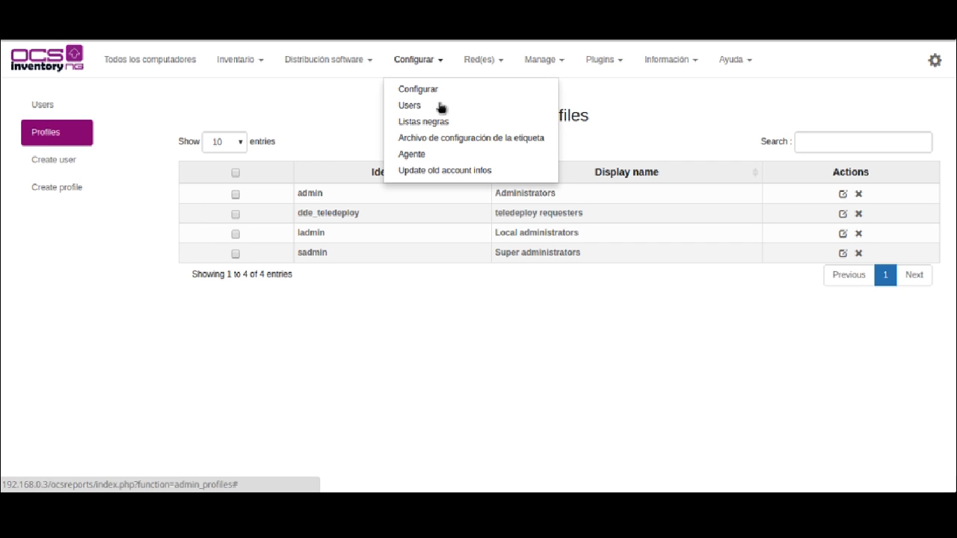
{"action": "left_click", "coordinate": [441, 169]}
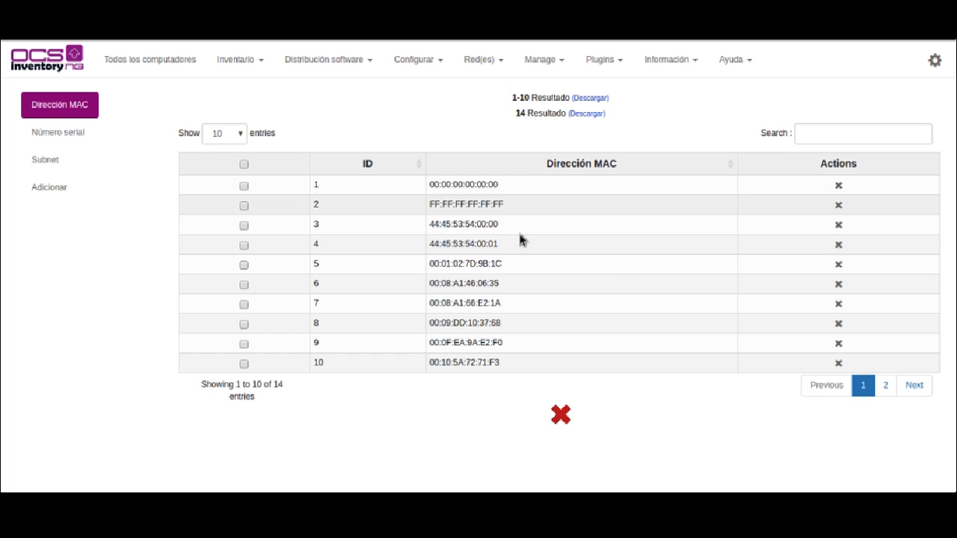
{"action": "double_click", "coordinate": [493, 185]}
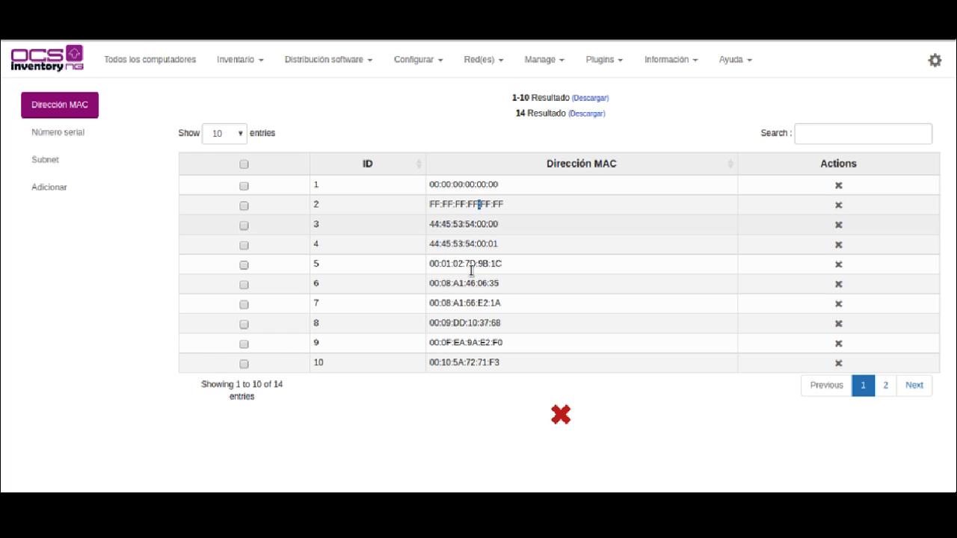
{"action": "double_click", "coordinate": [470, 244]}
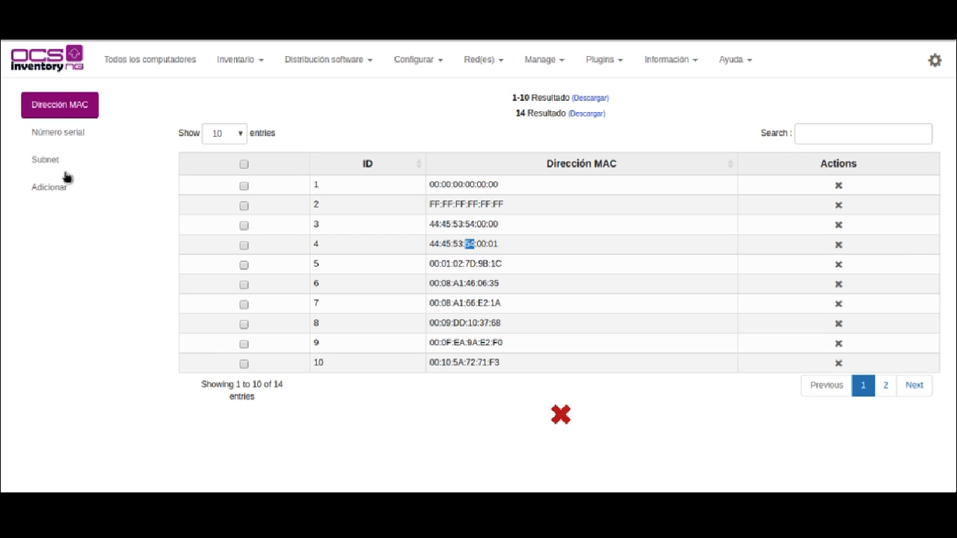
{"action": "left_click_drag", "start_coordinate": [64, 132], "coordinate": [69, 132]}
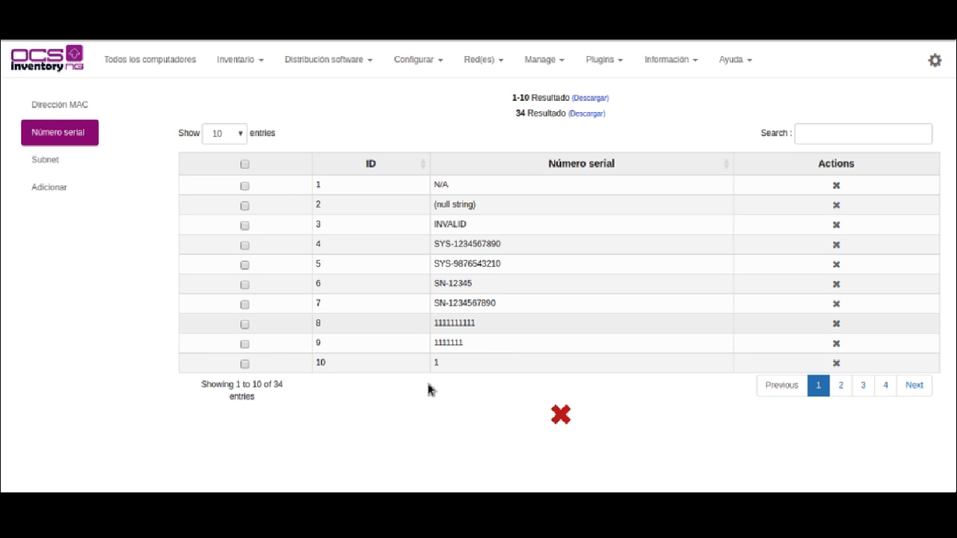
{"action": "left_click", "coordinate": [36, 160]}
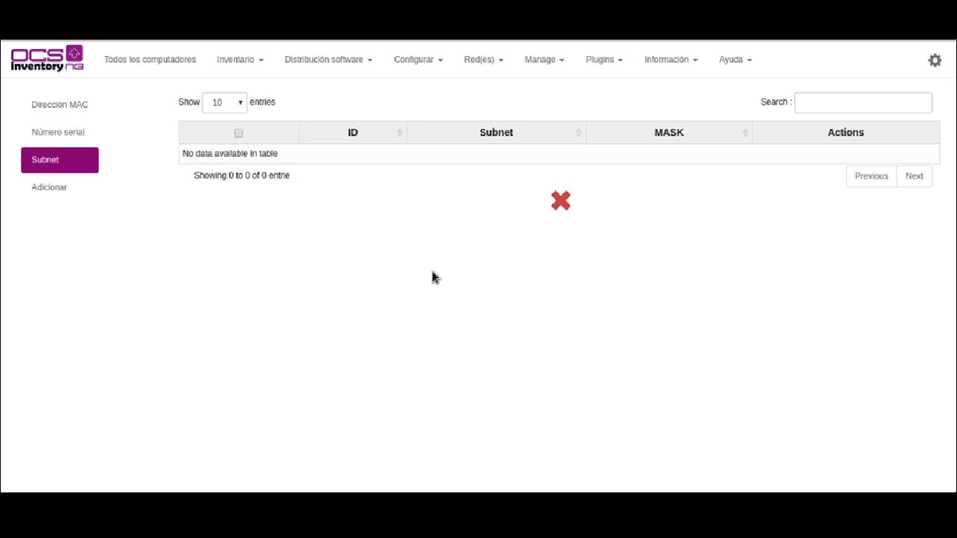
View the label configuration file page and the agent page, and open the script for updating old account infos.
{"action": "left_click", "coordinate": [413, 59]}
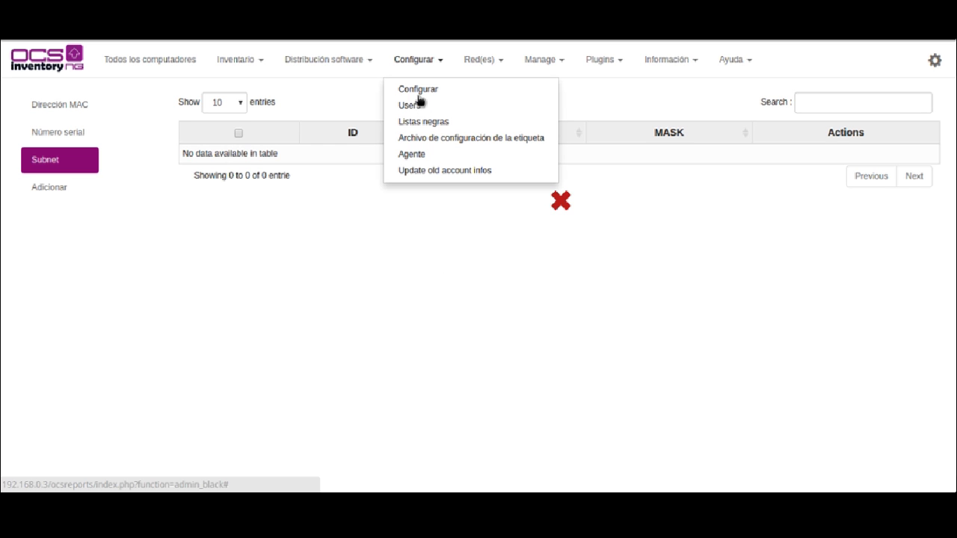
{"action": "left_click", "coordinate": [428, 191]}
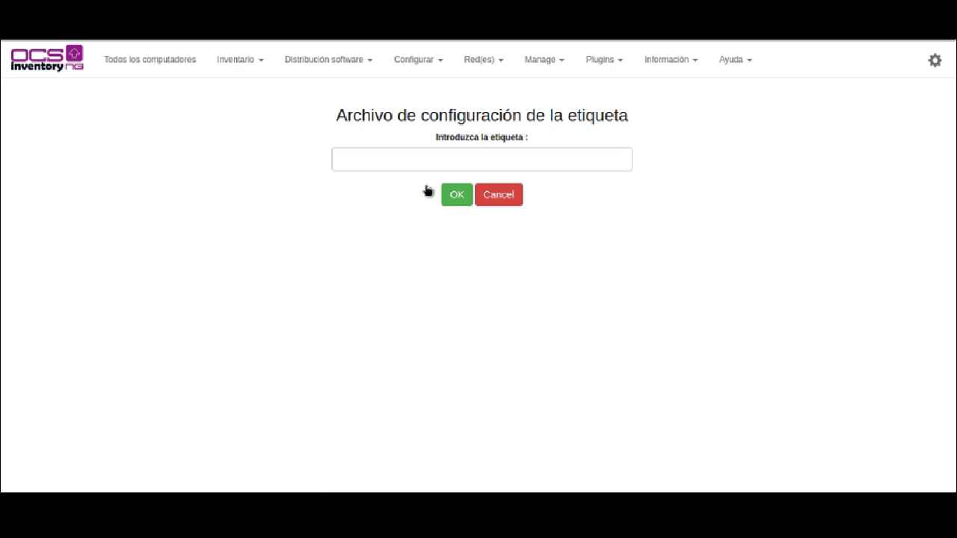
{"action": "left_click", "coordinate": [414, 59]}
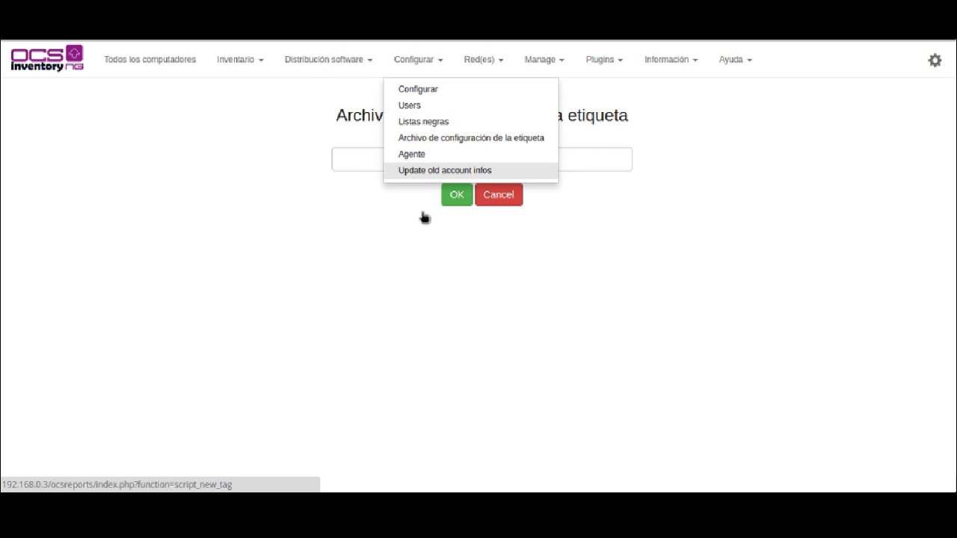
{"action": "key", "text": "Up"}
{"action": "left_click", "coordinate": [427, 154]}
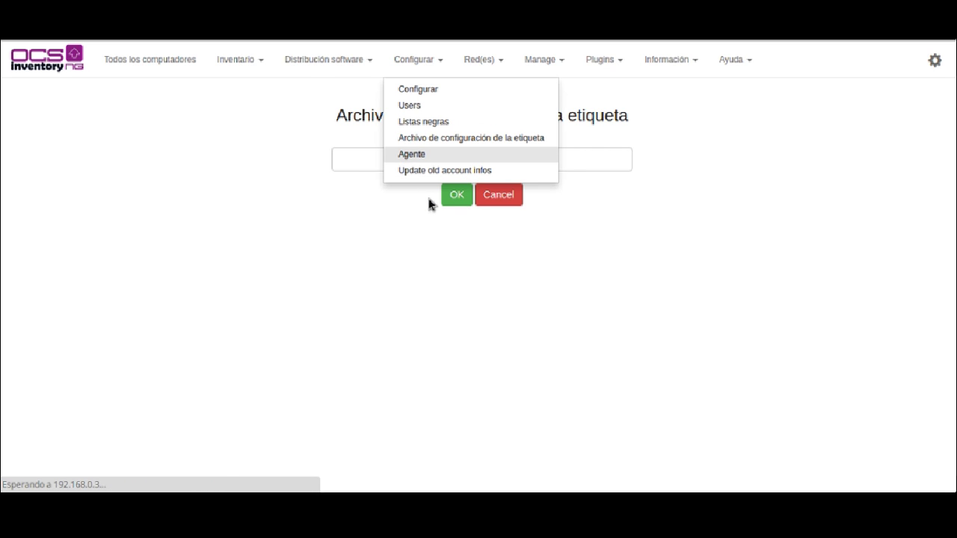
{"action": "left_click", "coordinate": [435, 60]}
{"action": "key", "text": "Up"}
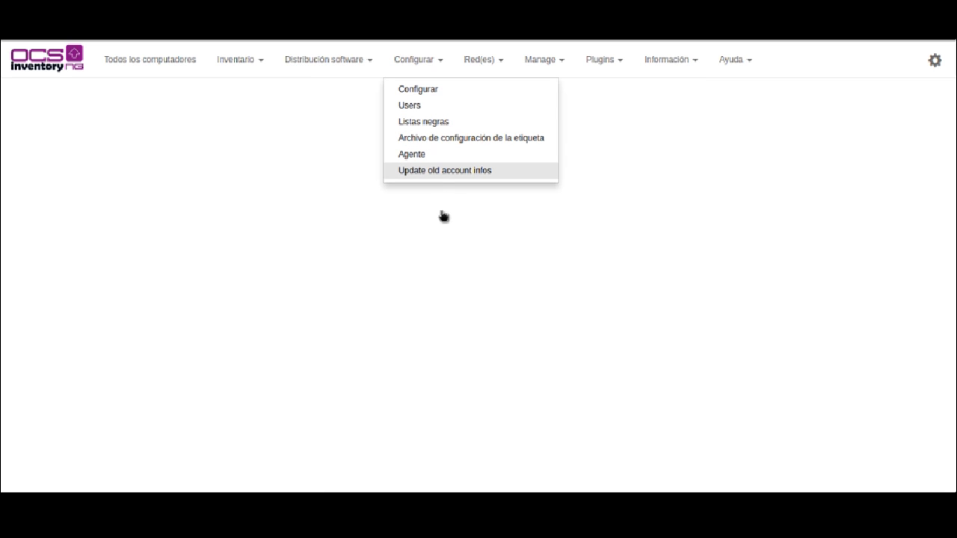
{"action": "key", "text": "Return"}
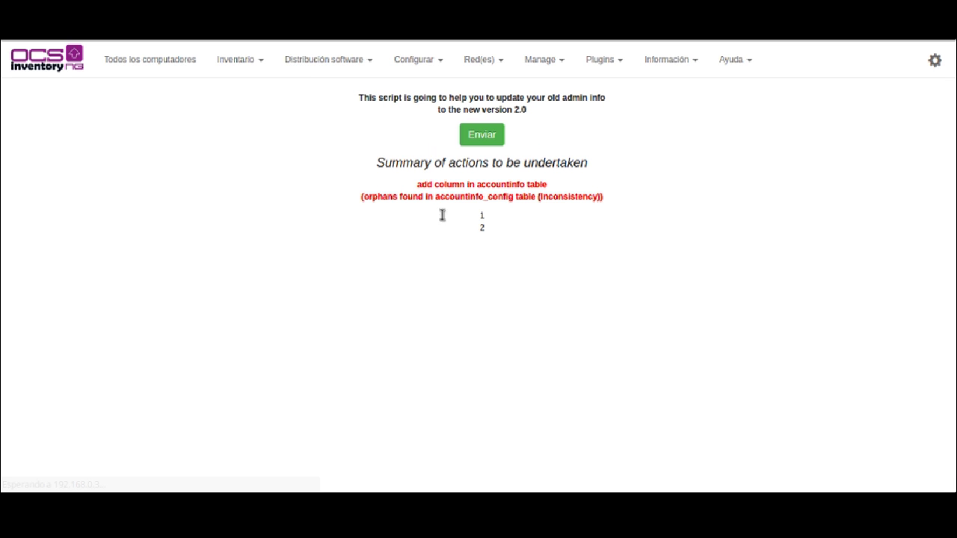
View the IpDiscover network page and the list of SNMP devices.
{"action": "mouse_move", "coordinate": [328, 59]}
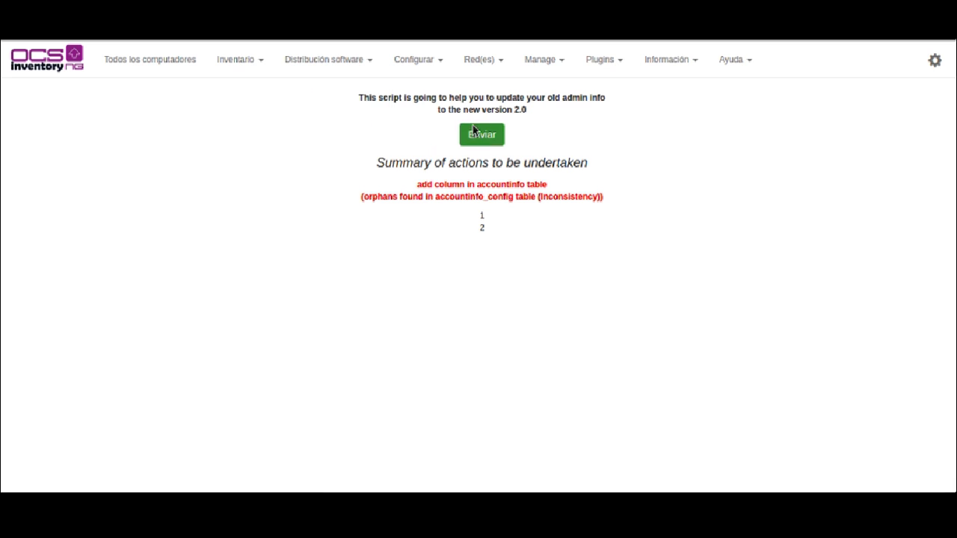
{"action": "mouse_move", "coordinate": [478, 60]}
{"action": "key", "text": "Return"}
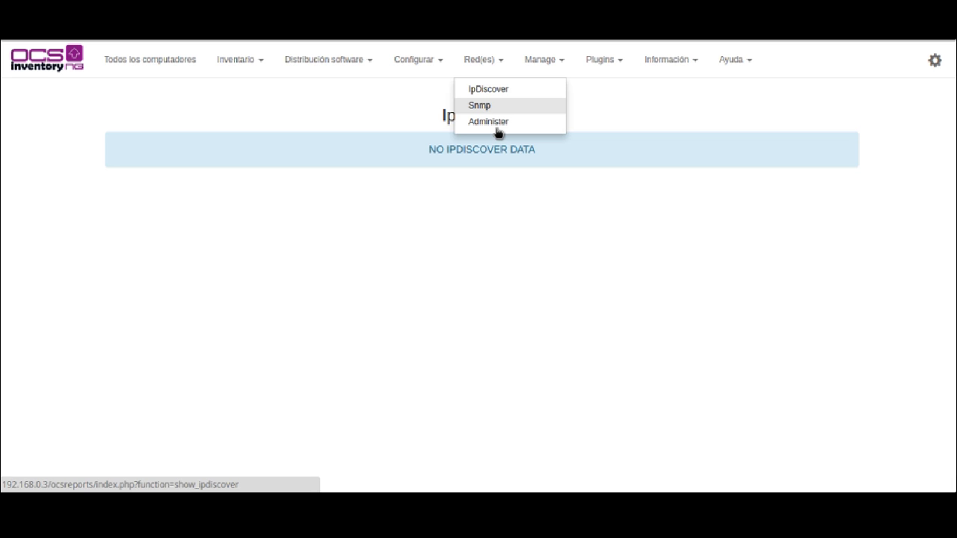
{"action": "left_click", "coordinate": [493, 105]}
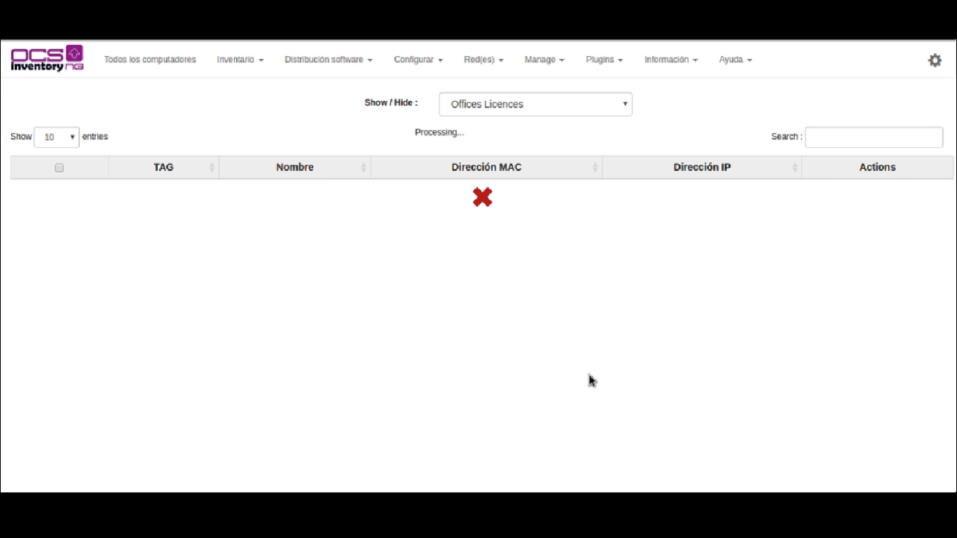
Open the network administration and view its subnet, SNMP communities and types lists.
{"action": "left_click", "coordinate": [484, 59]}
{"action": "left_click", "coordinate": [544, 59]}
{"action": "left_click", "coordinate": [484, 59]}
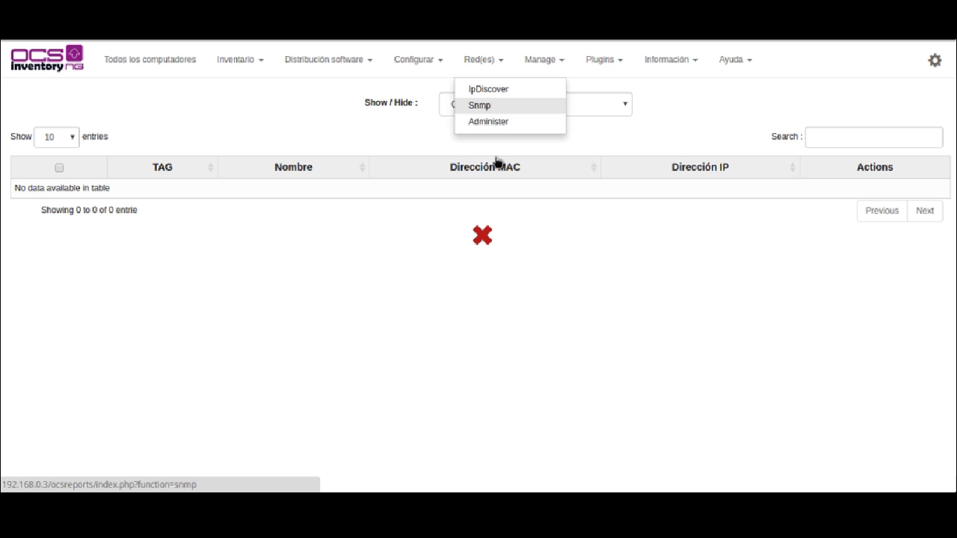
{"action": "key", "text": "Down"}
{"action": "key", "text": "Return"}
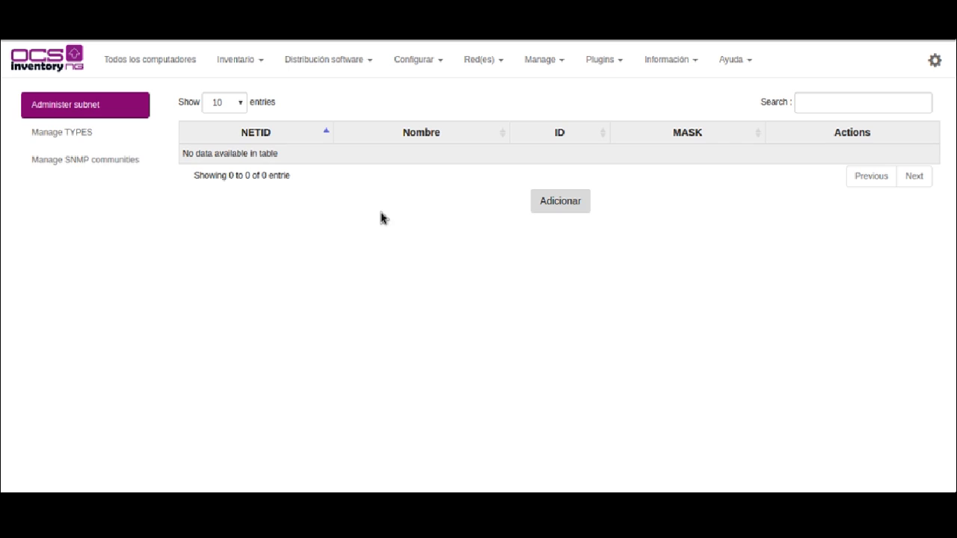
{"action": "left_click", "coordinate": [85, 159]}
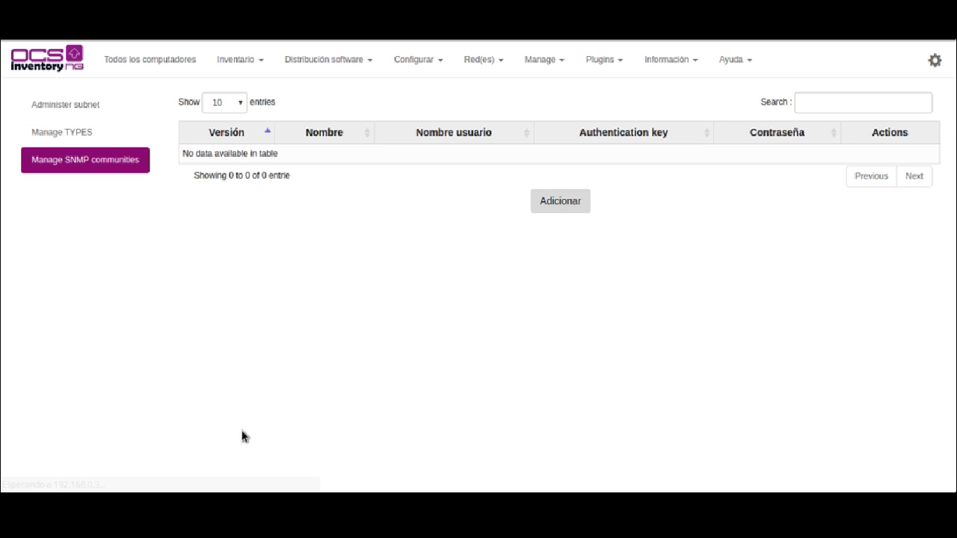
{"action": "left_click", "coordinate": [82, 133]}
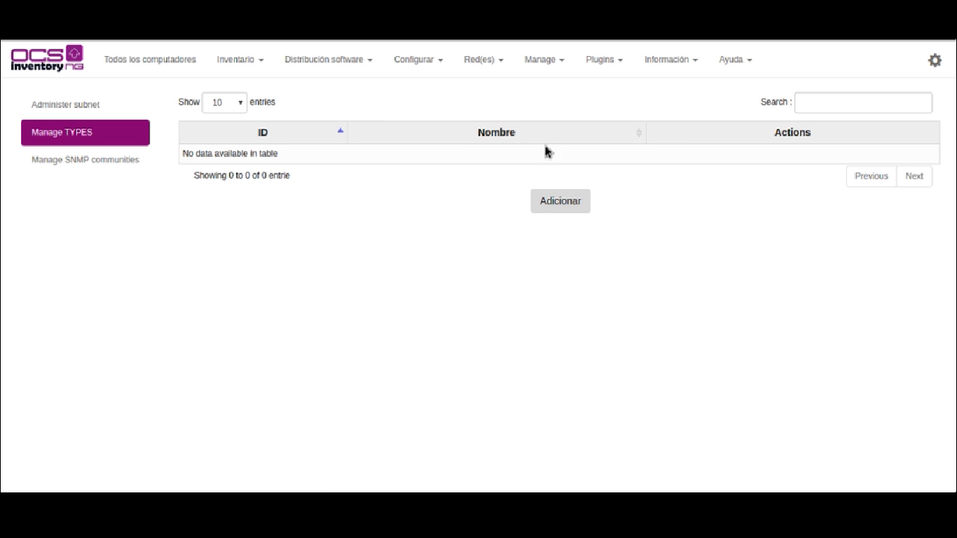
View the available registry data and the administrative data defined for computers.
{"action": "mouse_move", "coordinate": [555, 112]}
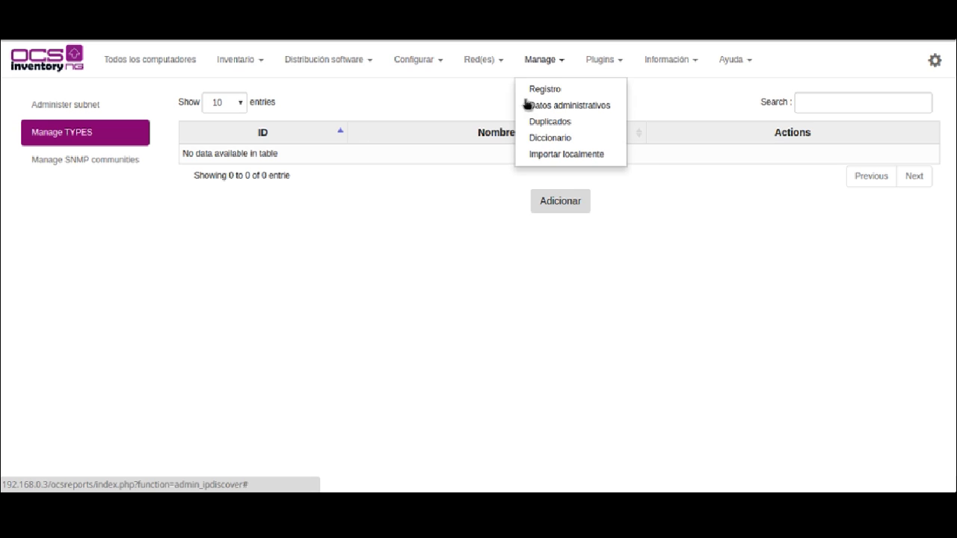
{"action": "left_click", "coordinate": [545, 89]}
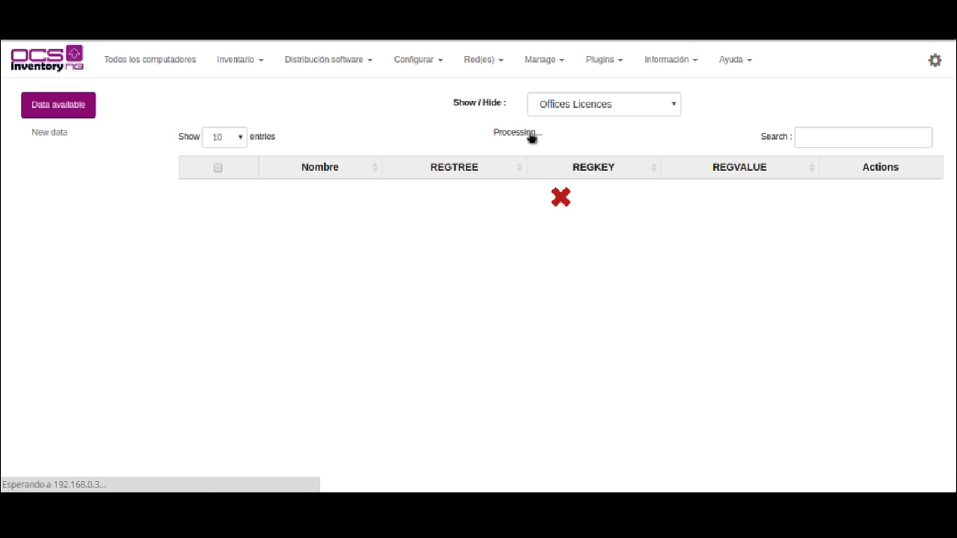
{"action": "mouse_move", "coordinate": [551, 117]}
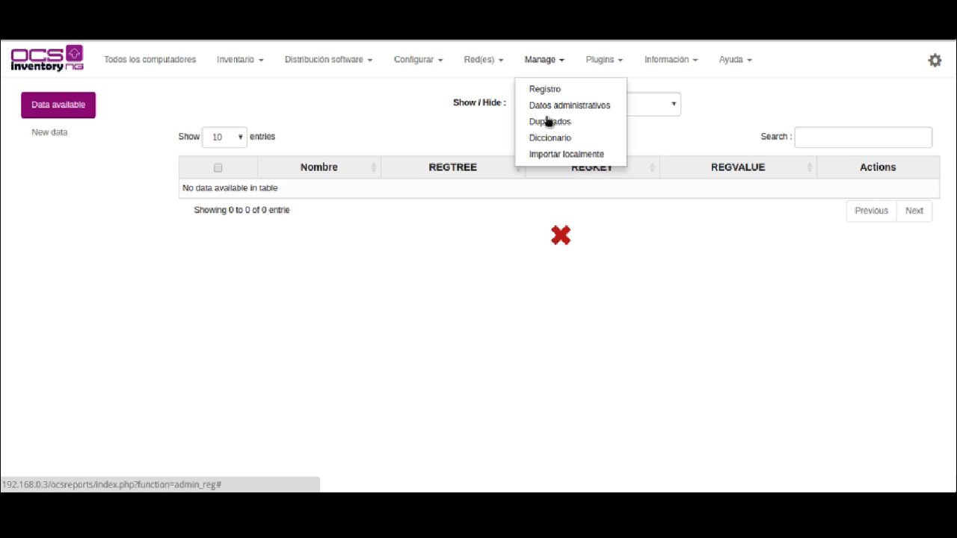
{"action": "left_click", "coordinate": [554, 106]}
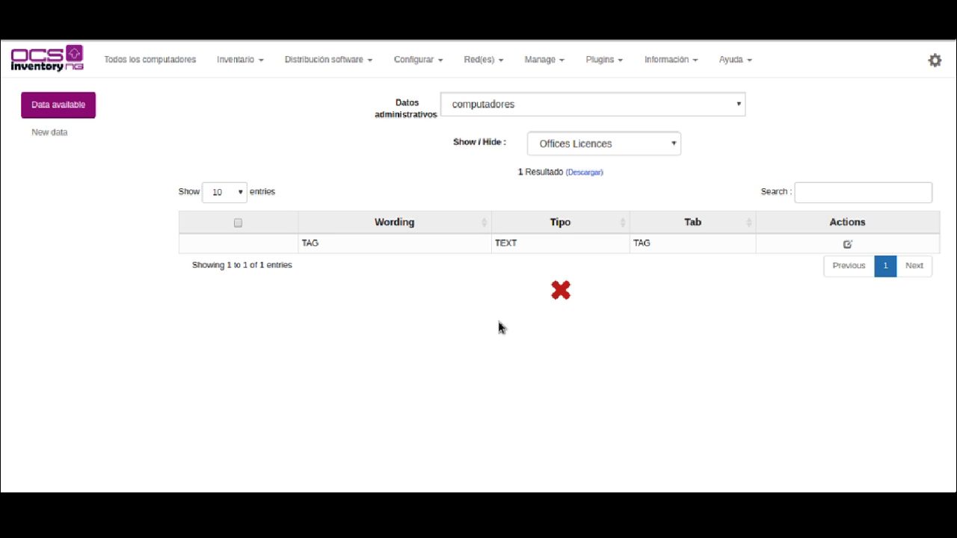
Open the duplicates page and examine the computer redundancy summary.
{"action": "left_click", "coordinate": [540, 60]}
{"action": "left_click", "coordinate": [539, 106]}
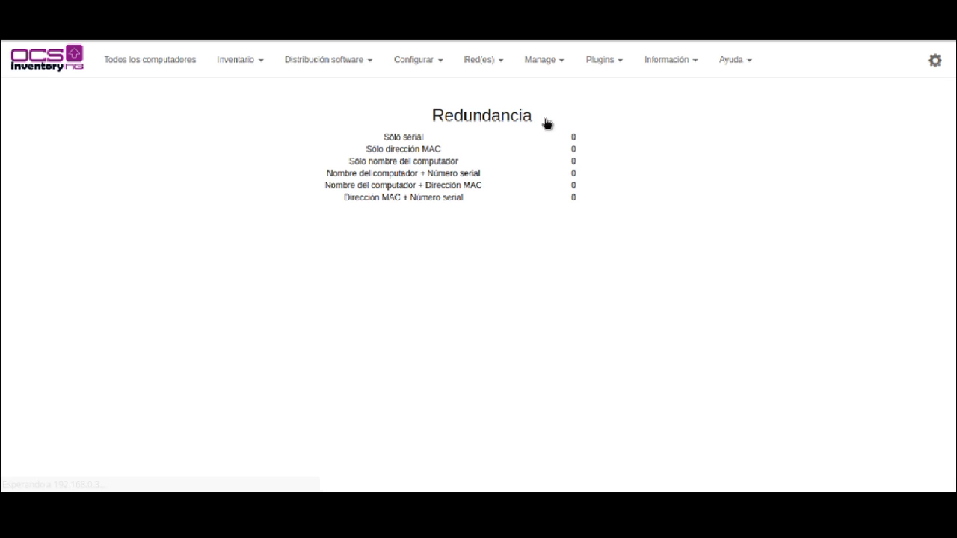
{"action": "left_click_drag", "start_coordinate": [483, 187], "coordinate": [590, 267]}
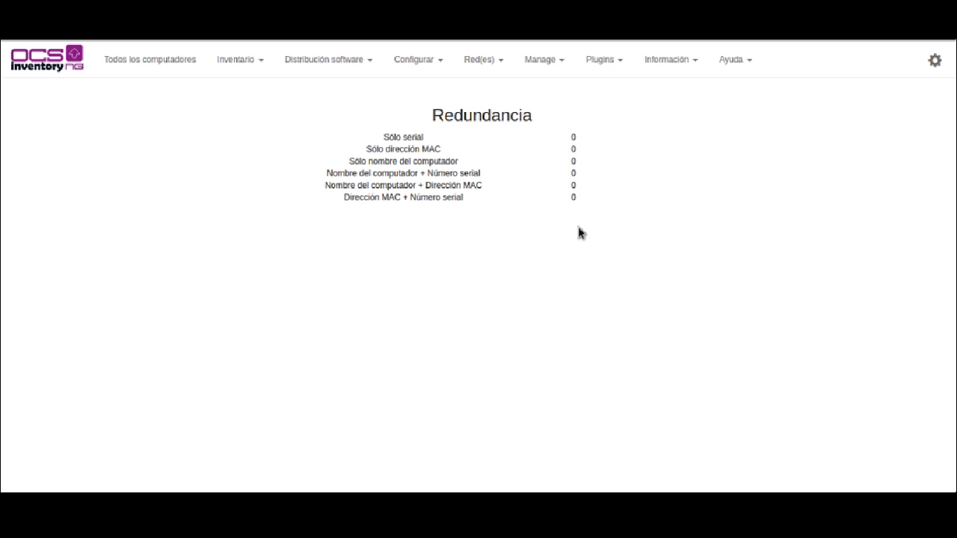
View the dictionary page and the plugins manager with its available and installed plugins.
{"action": "mouse_move", "coordinate": [540, 59]}
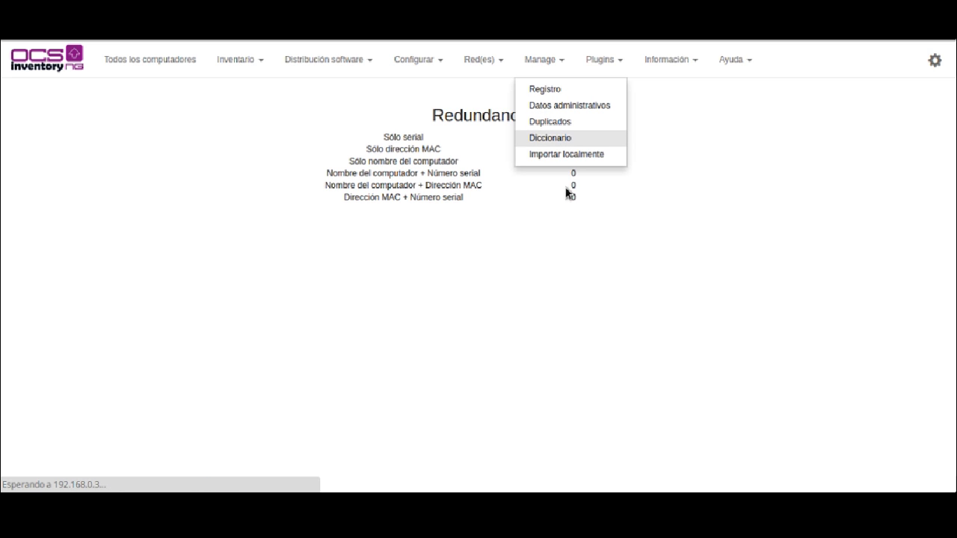
{"action": "left_click", "coordinate": [548, 136]}
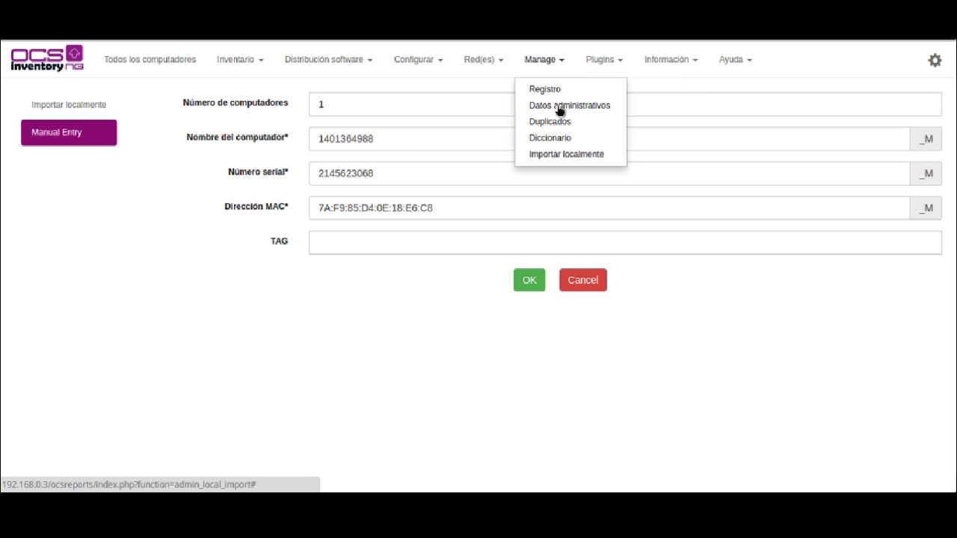
{"action": "mouse_move", "coordinate": [598, 60]}
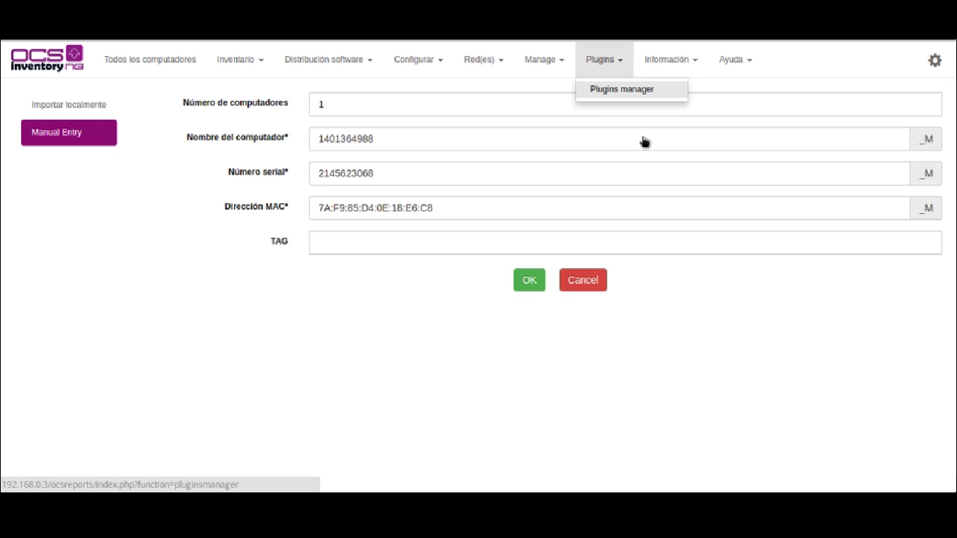
{"action": "left_click", "coordinate": [642, 89]}
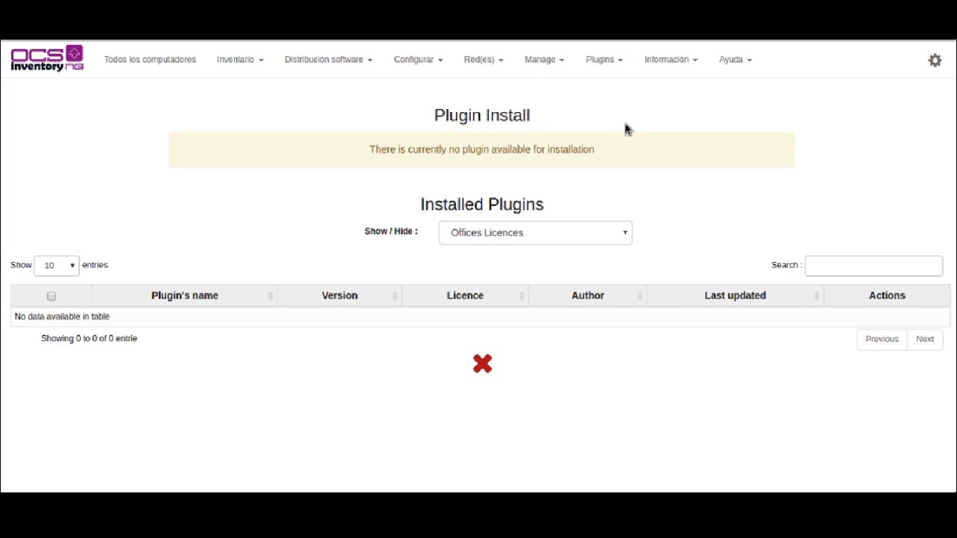
{"action": "left_click", "coordinate": [604, 59]}
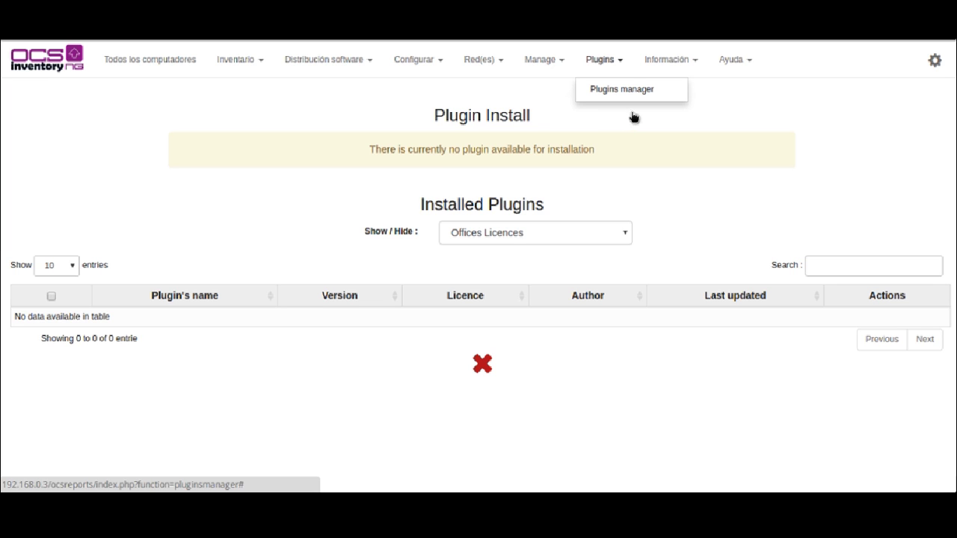
View the logs visualization page and the statistics page.
{"action": "left_click", "coordinate": [679, 60]}
{"action": "left_click", "coordinate": [682, 132]}
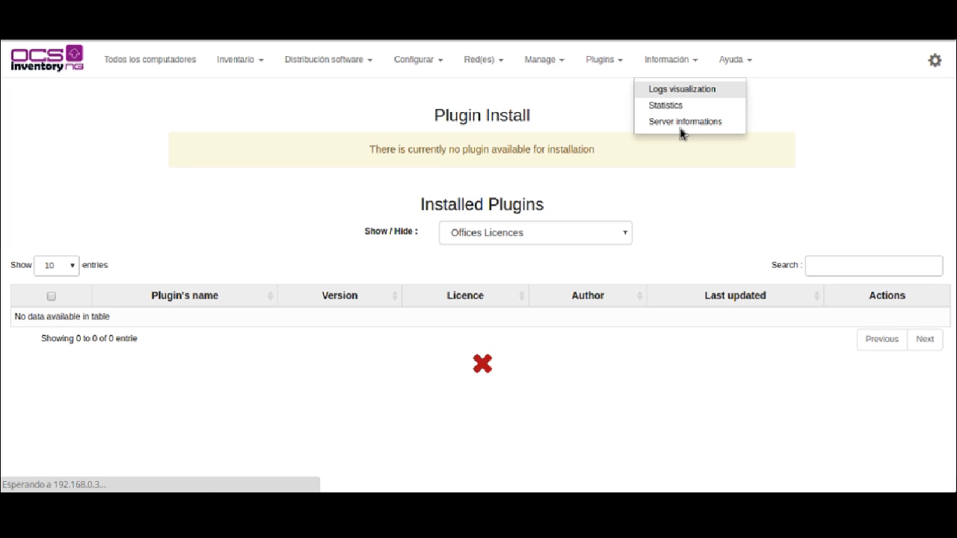
{"action": "left_click", "coordinate": [676, 62]}
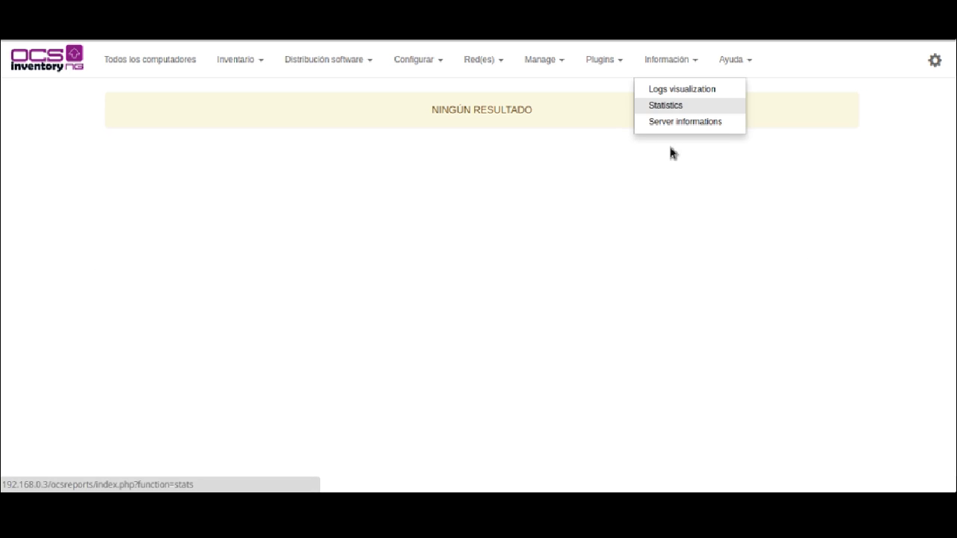
{"action": "left_click", "coordinate": [669, 105]}
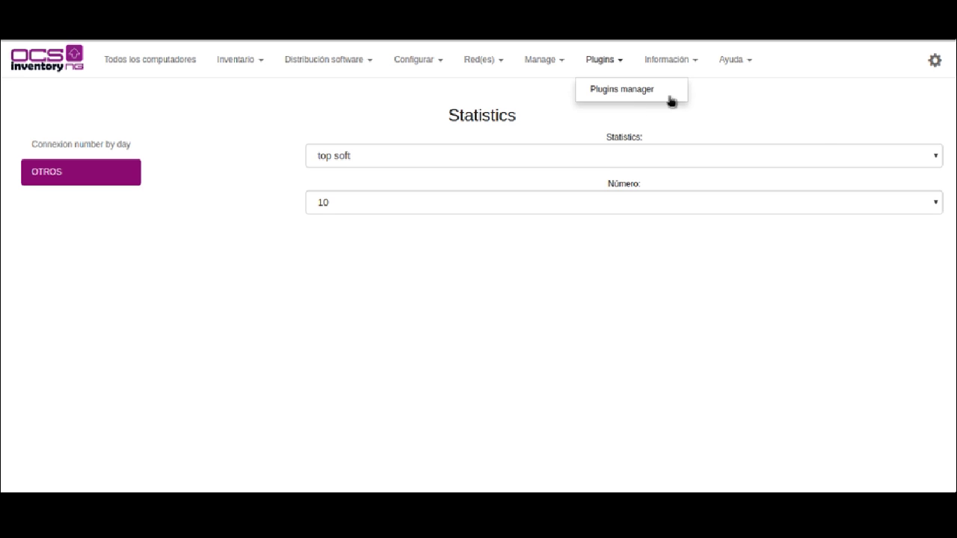
{"action": "mouse_move", "coordinate": [733, 59]}
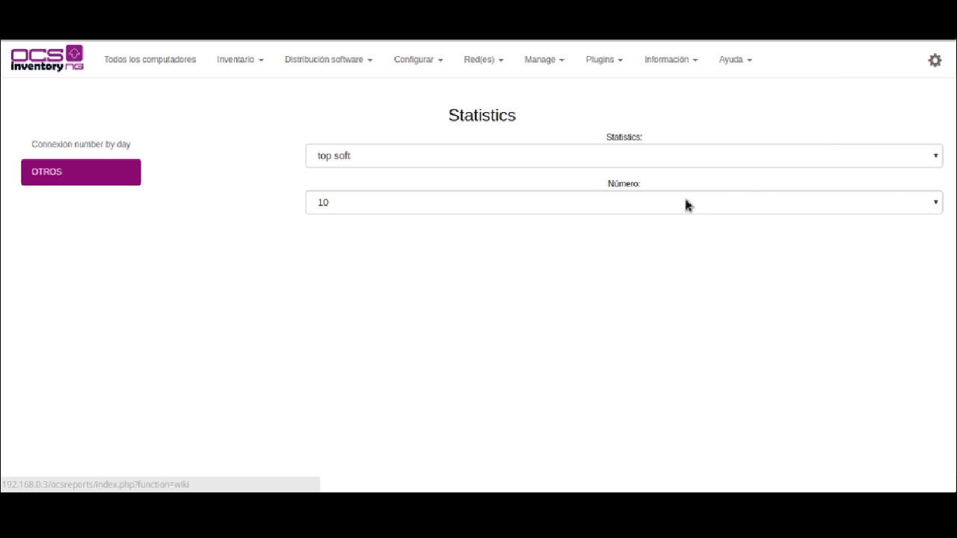
Open the account profile of the signed-in administrator and go through its e-mail, comments and password fields.
{"action": "mouse_move", "coordinate": [938, 111]}
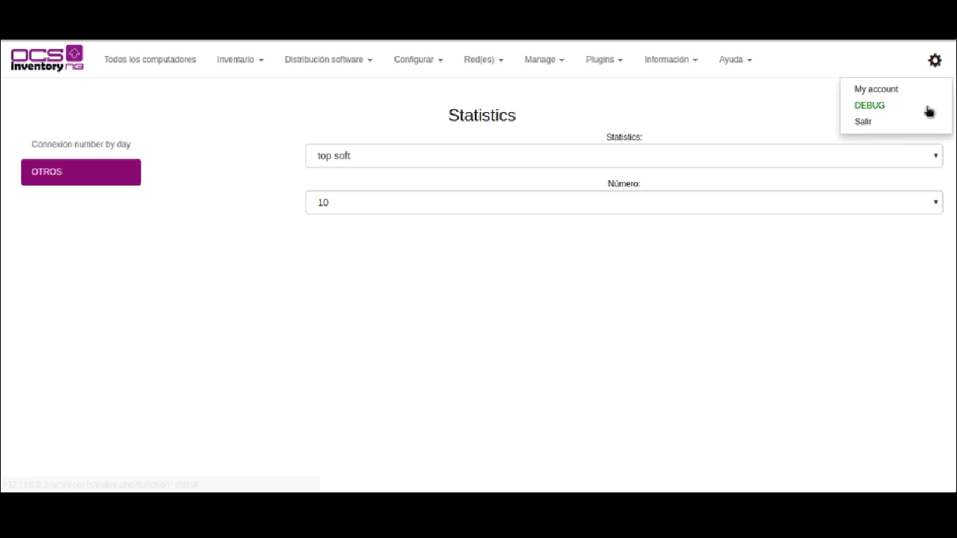
{"action": "left_click", "coordinate": [920, 89]}
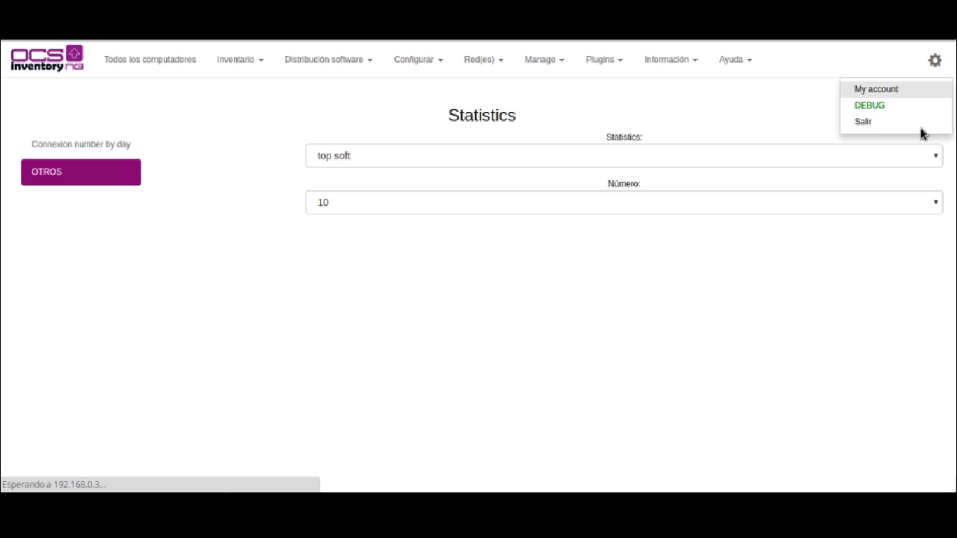
{"action": "left_click", "coordinate": [181, 293]}
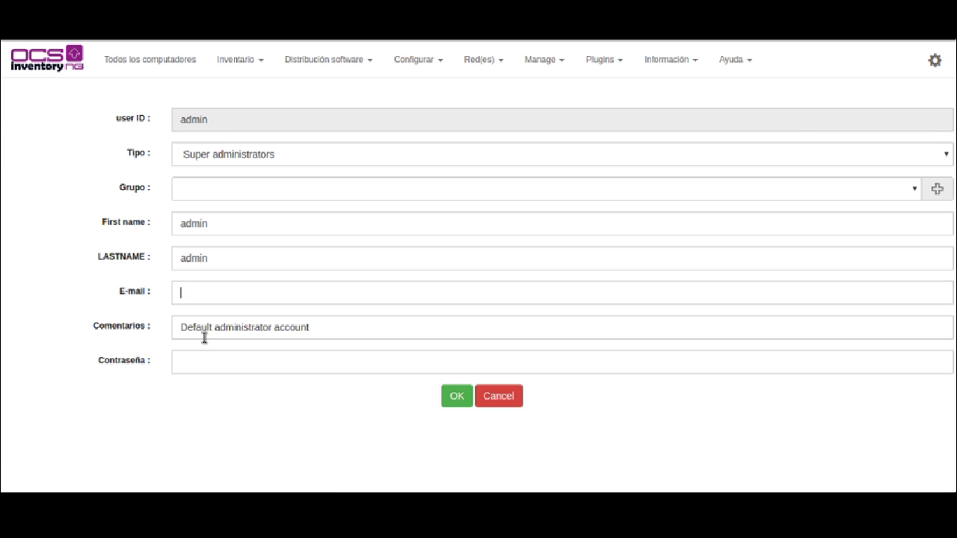
{"action": "key", "text": "Tab"}
{"action": "key", "text": "Tab"}
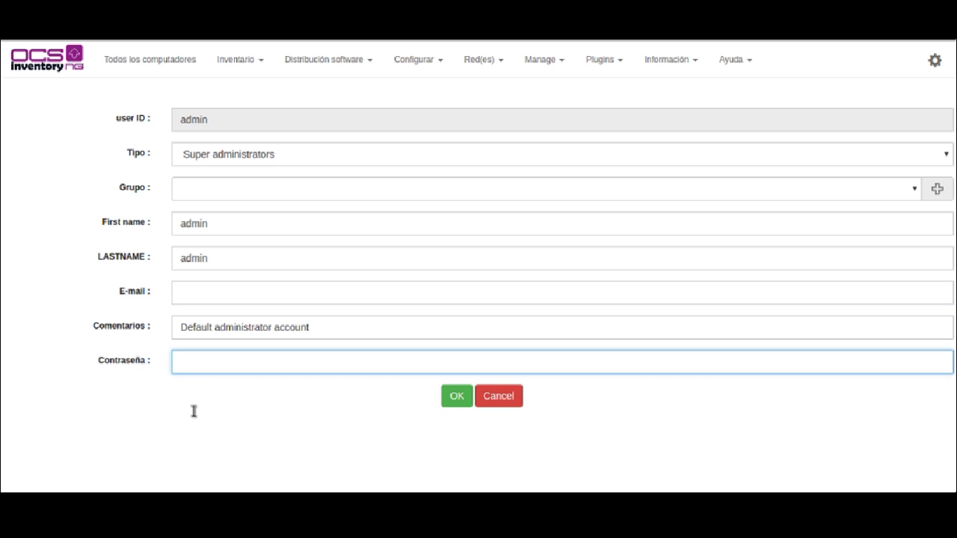